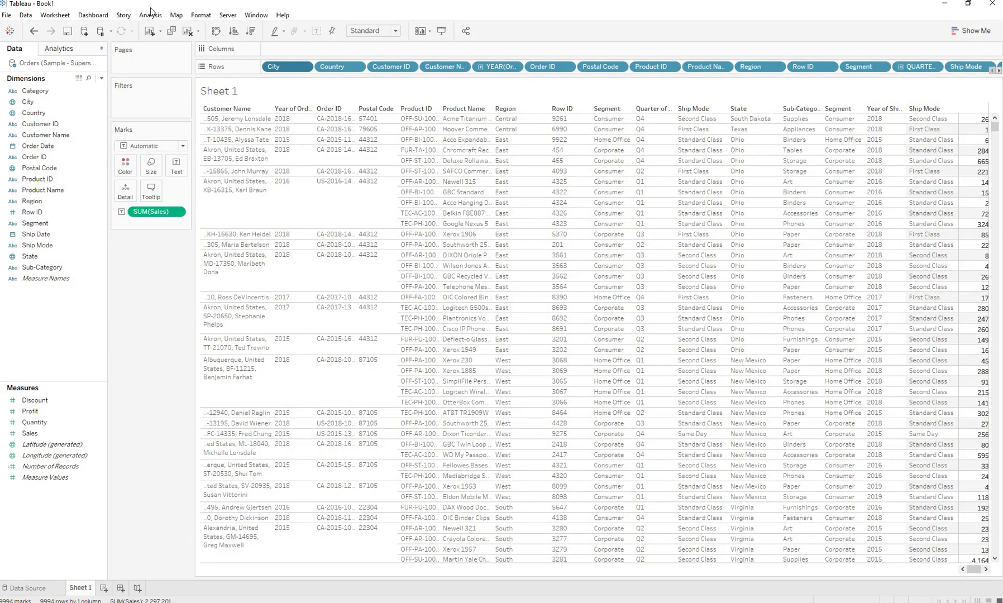
Check the horizontal row label levels in Table Options, then close without changes.
click(162, 22)
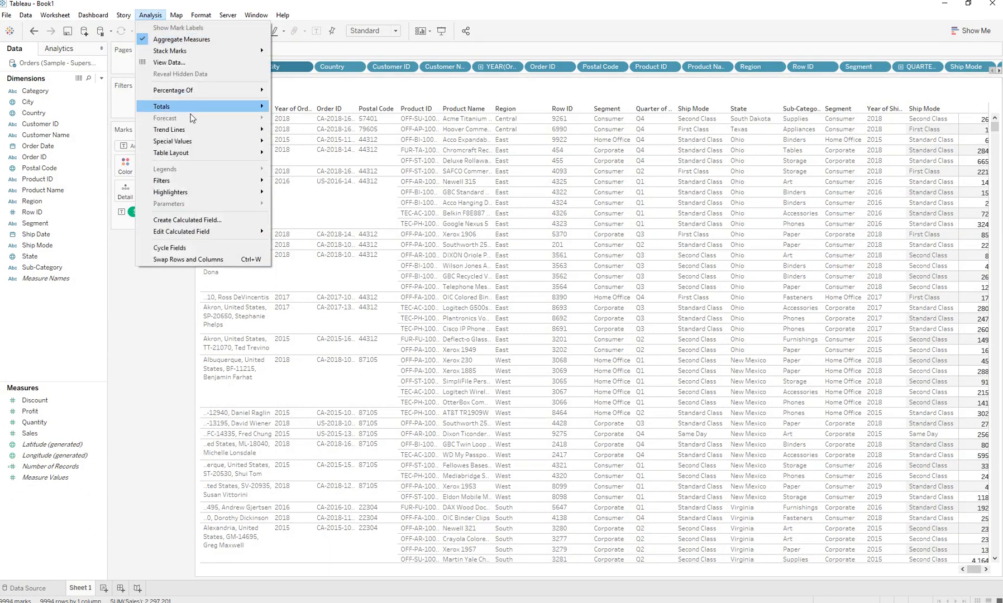
mouse_move(189, 153)
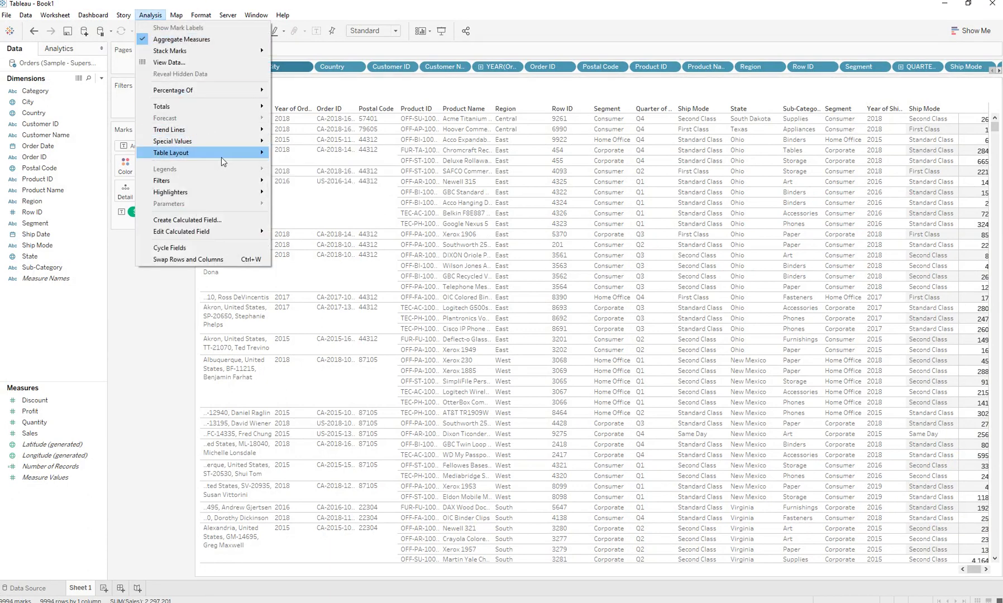
click(326, 203)
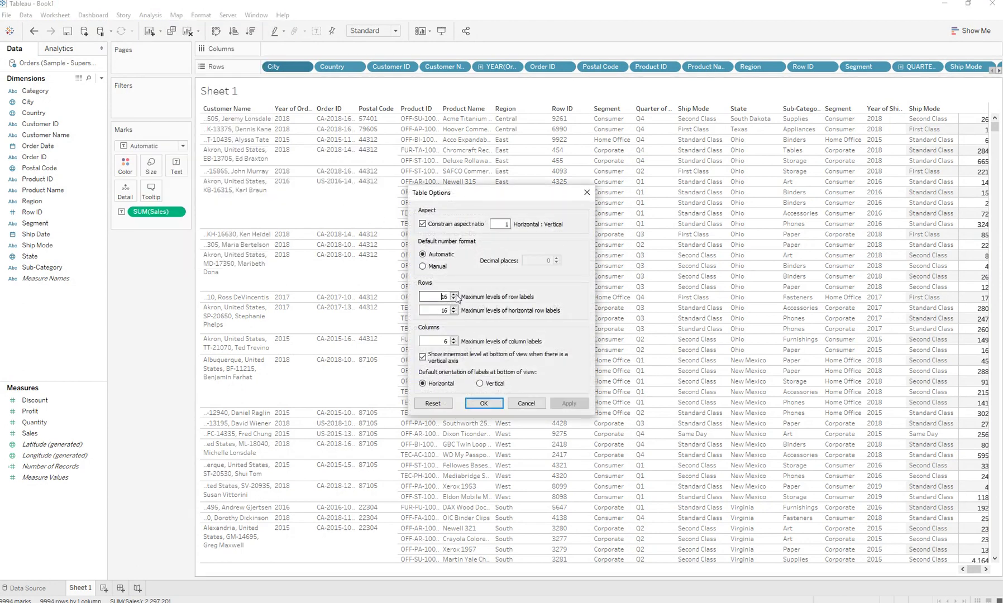
click(454, 310)
key(Return)
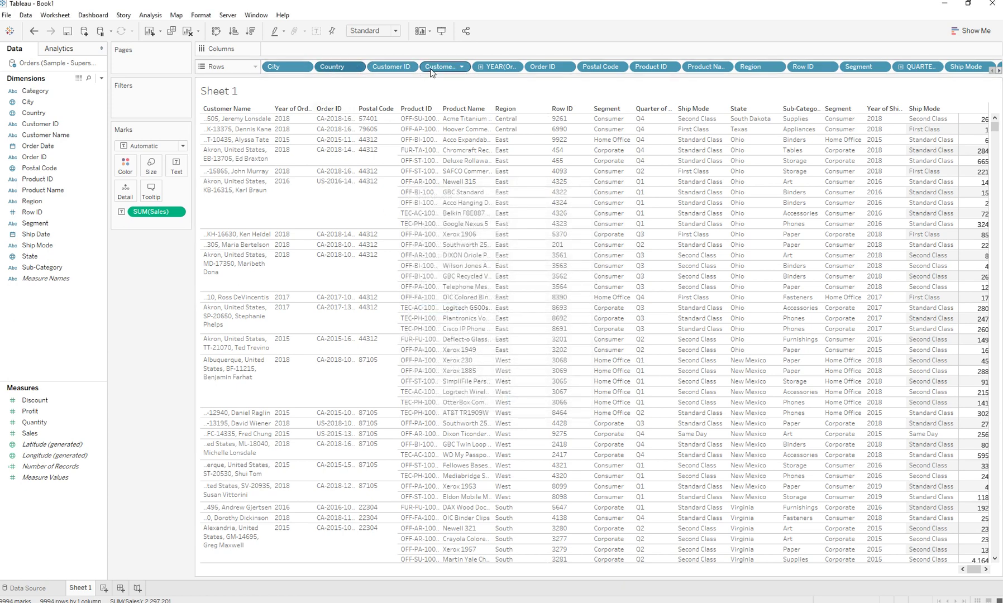
Scroll through the Rows shelf fields and preview the suggested chart types.
click(618, 67)
click(805, 70)
click(999, 71)
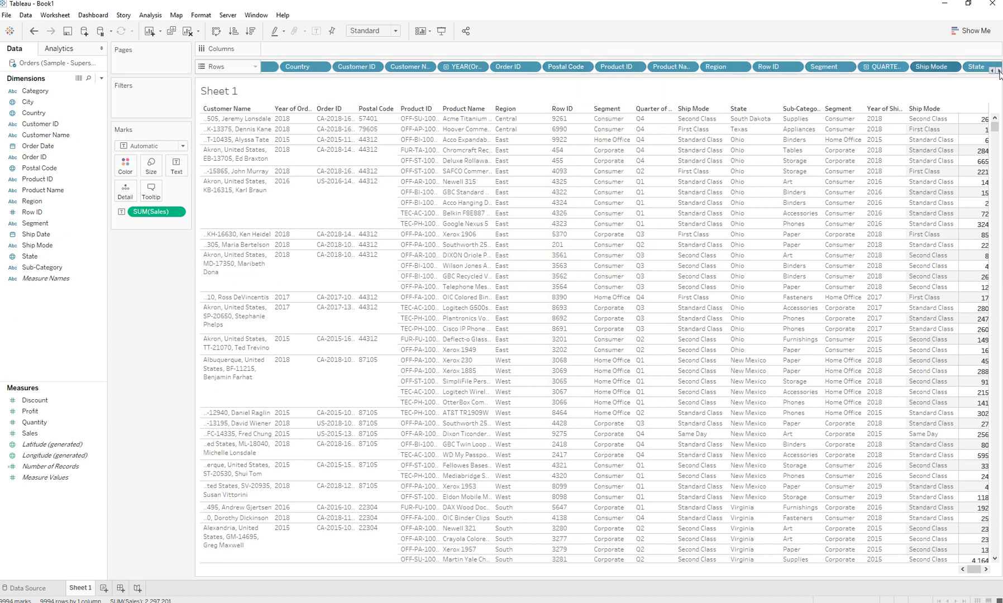
click(998, 71)
click(999, 70)
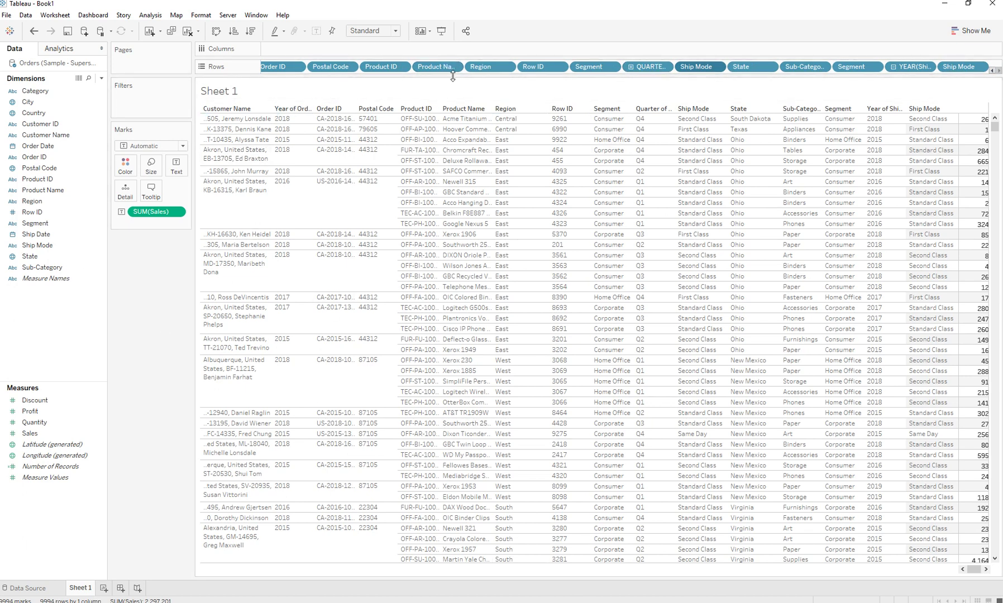
click(991, 71)
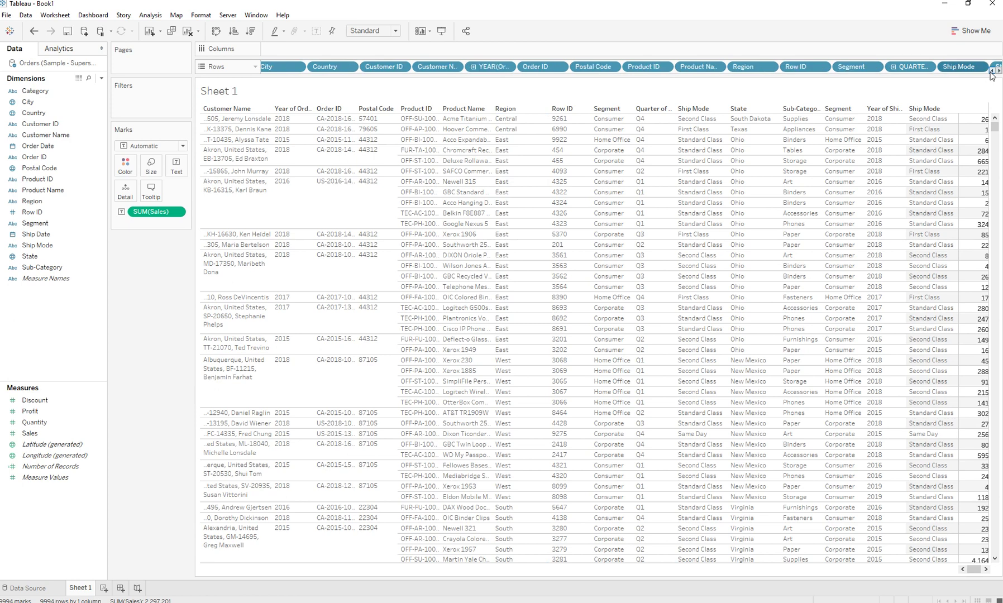
click(978, 31)
click(970, 32)
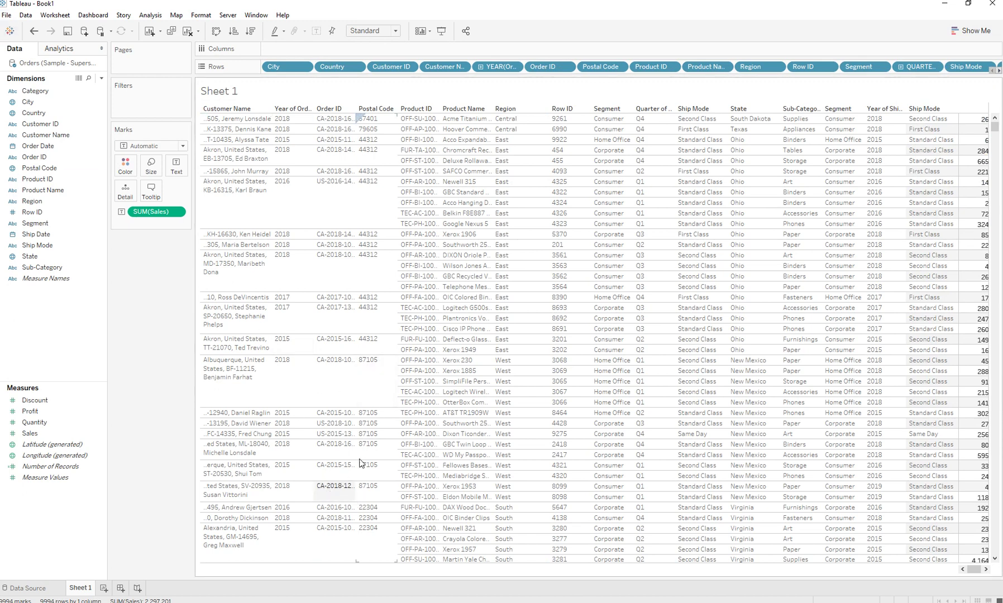
Create a maximized new workbook connected to the Sample - Superstore Excel file.
click(6, 15)
key(Escape)
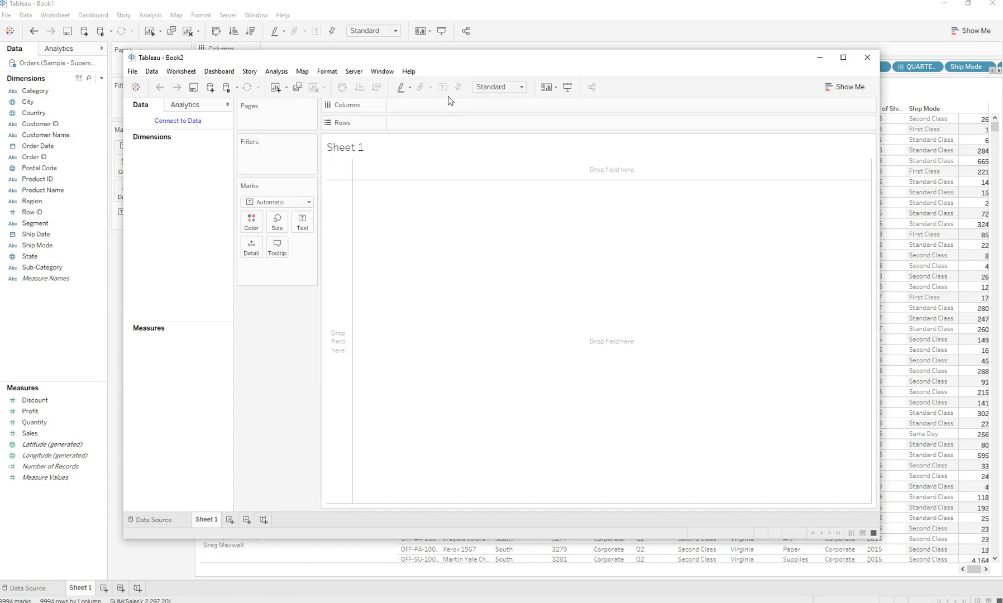
mouse_move(438, 59)
mouse_down()
mouse_move(544, 334)
mouse_move(481, 130)
mouse_up()
double_click(481, 130)
click(44, 66)
click(120, 95)
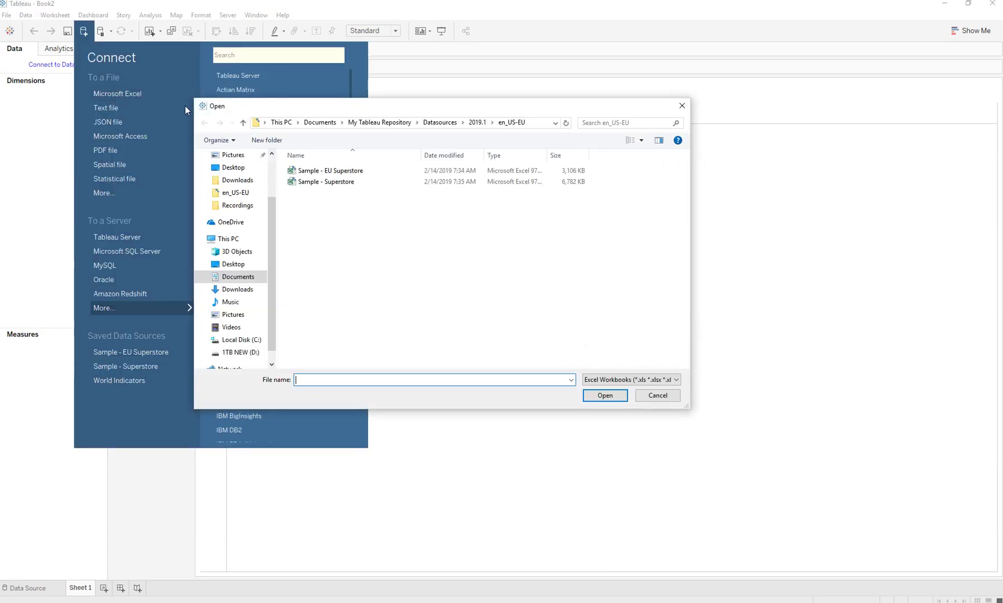
double_click(353, 183)
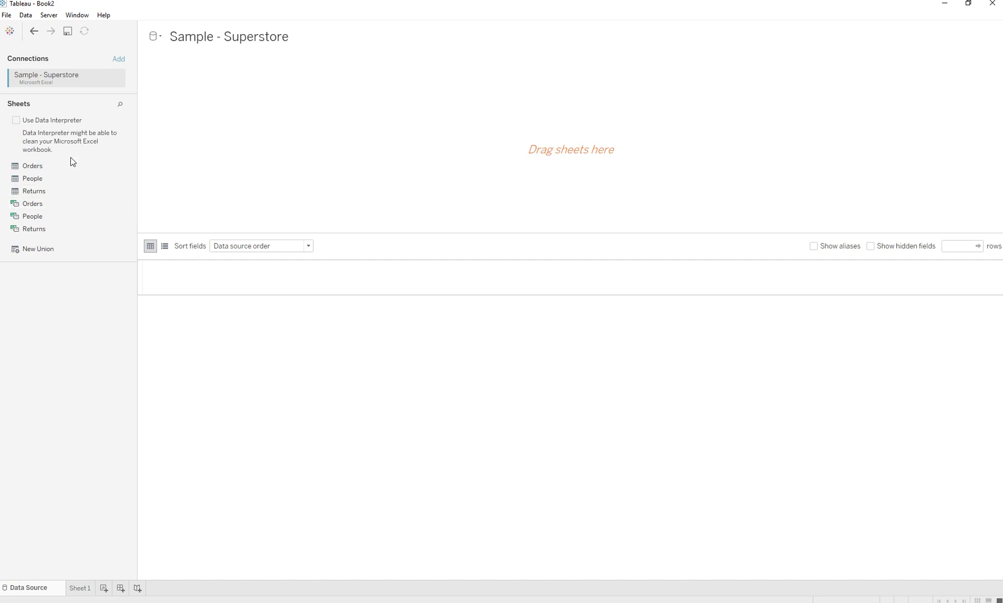
Add the Orders table and place dimensions Category through State on Sheet 1's Rows.
drag(79, 166, 211, 122)
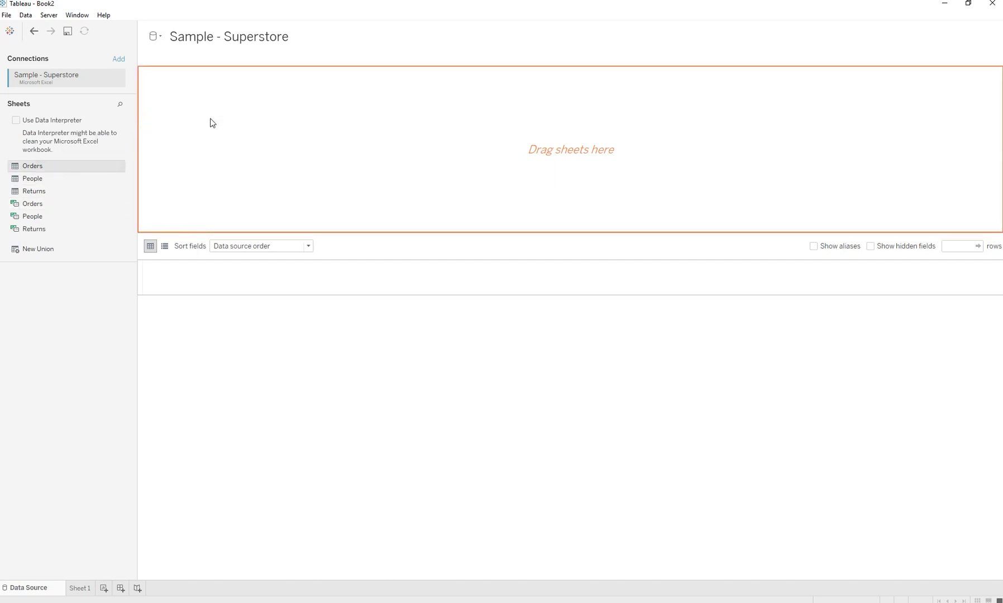
click(80, 588)
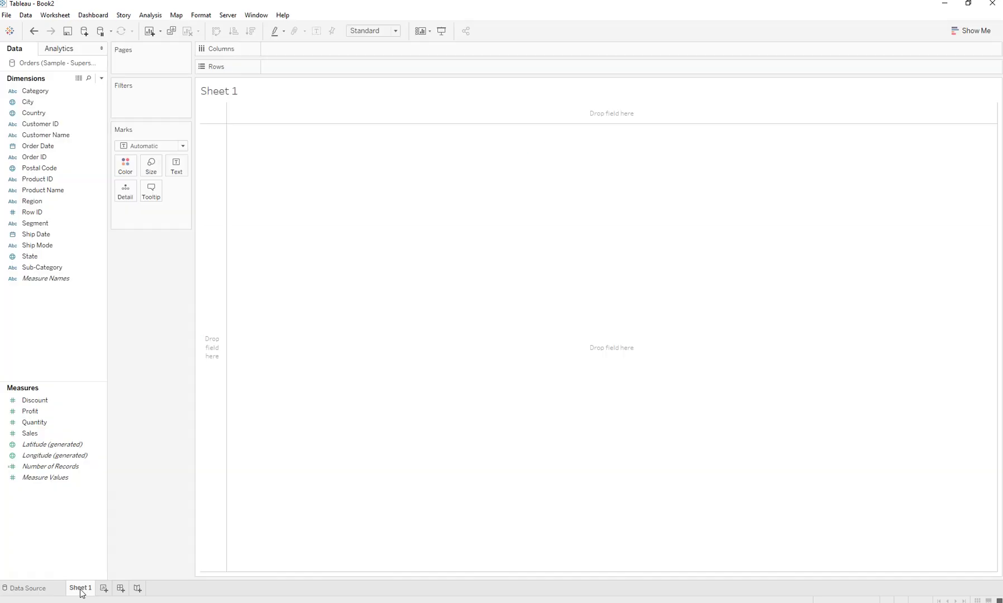
click(64, 88)
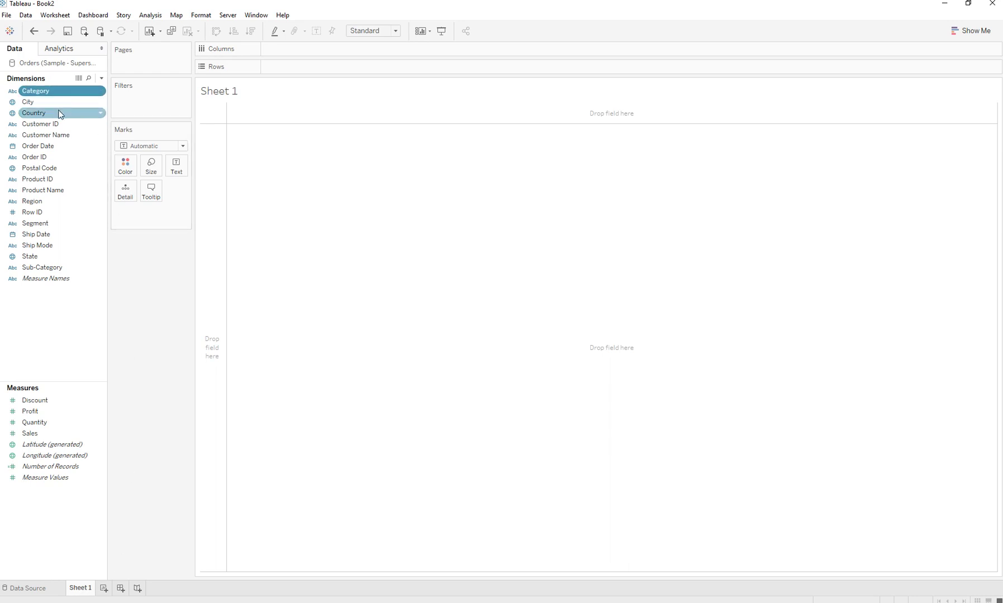
drag(61, 114, 58, 206)
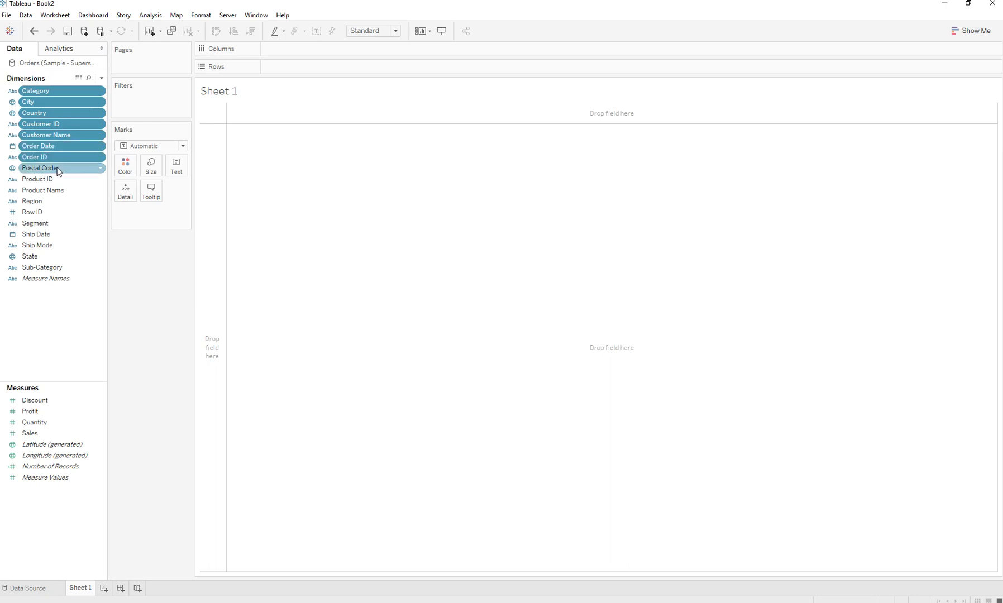
ctrl+click(58, 207)
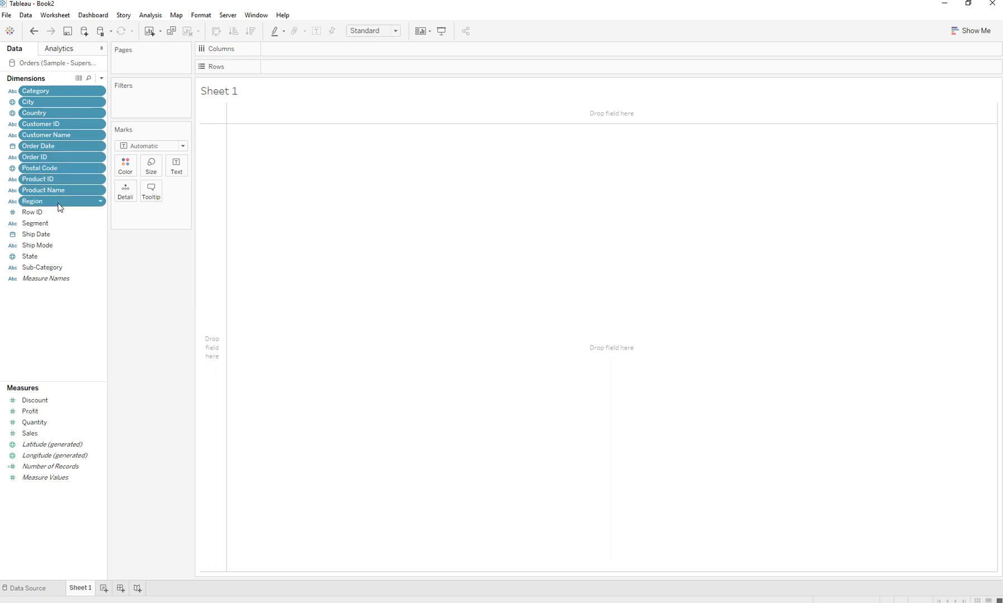
drag(59, 205, 63, 245)
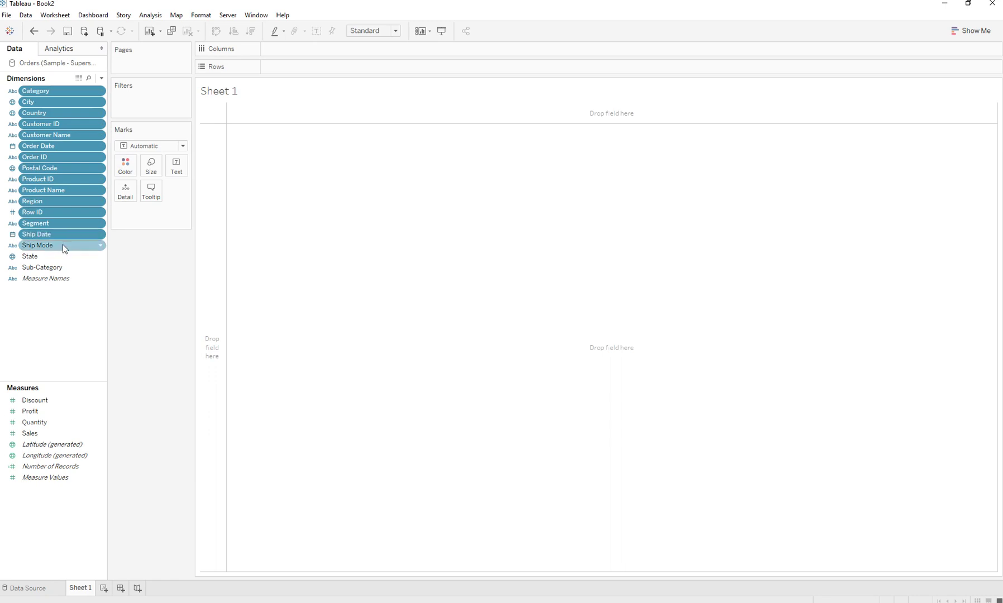
ctrl+click(63, 244)
ctrl+click(63, 255)
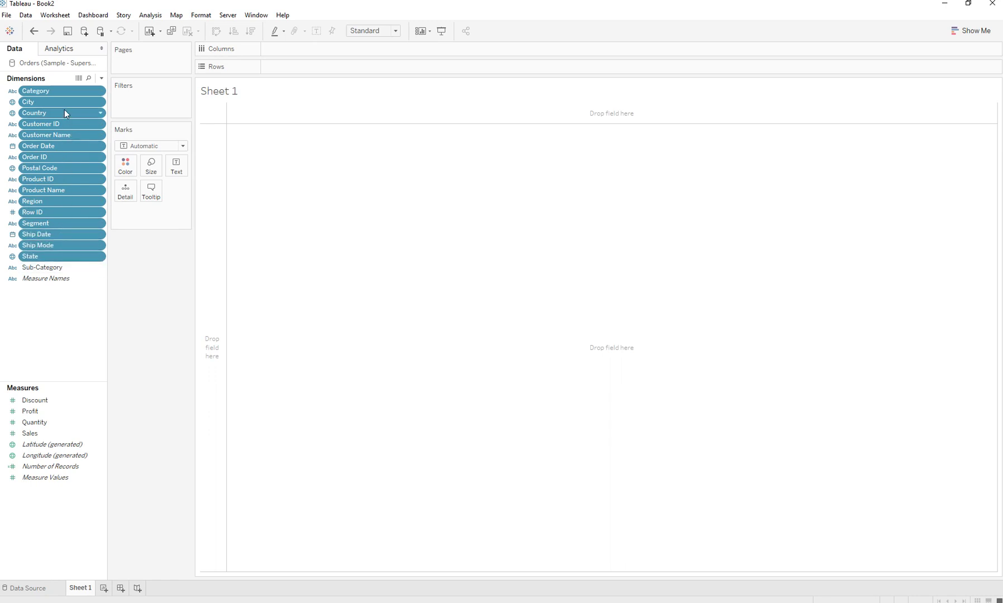
drag(57, 90, 281, 69)
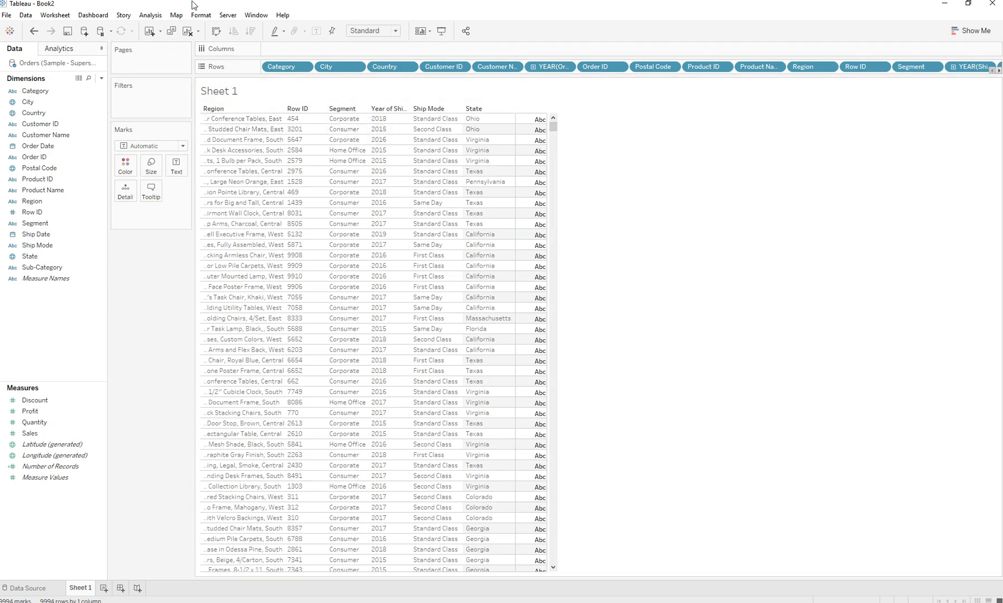
Raise Table Options' maximum horizontal row label levels to 16, apply, and confirm.
click(151, 14)
mouse_move(189, 153)
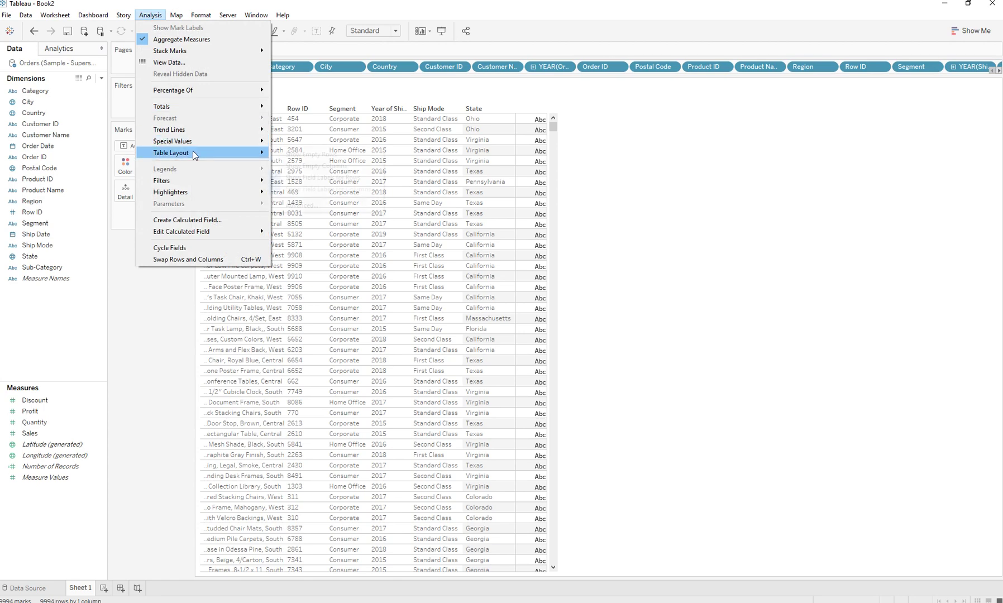
click(322, 206)
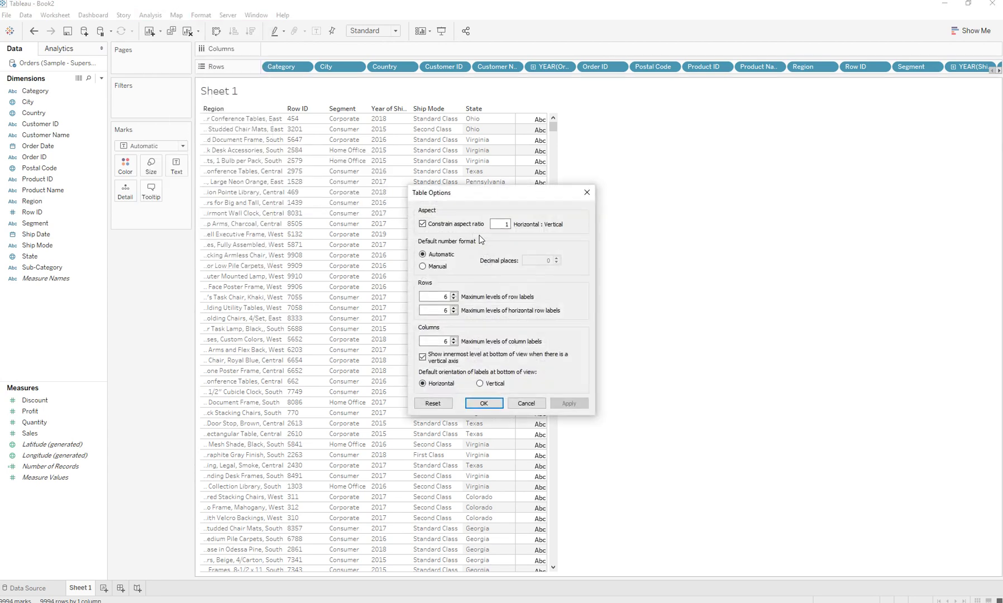
click(453, 296)
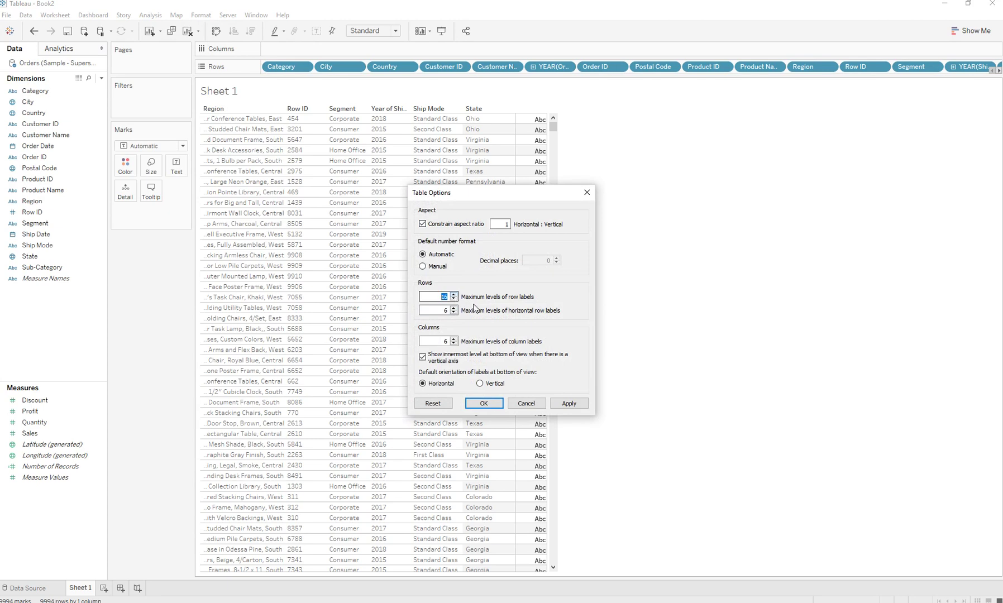
click(556, 404)
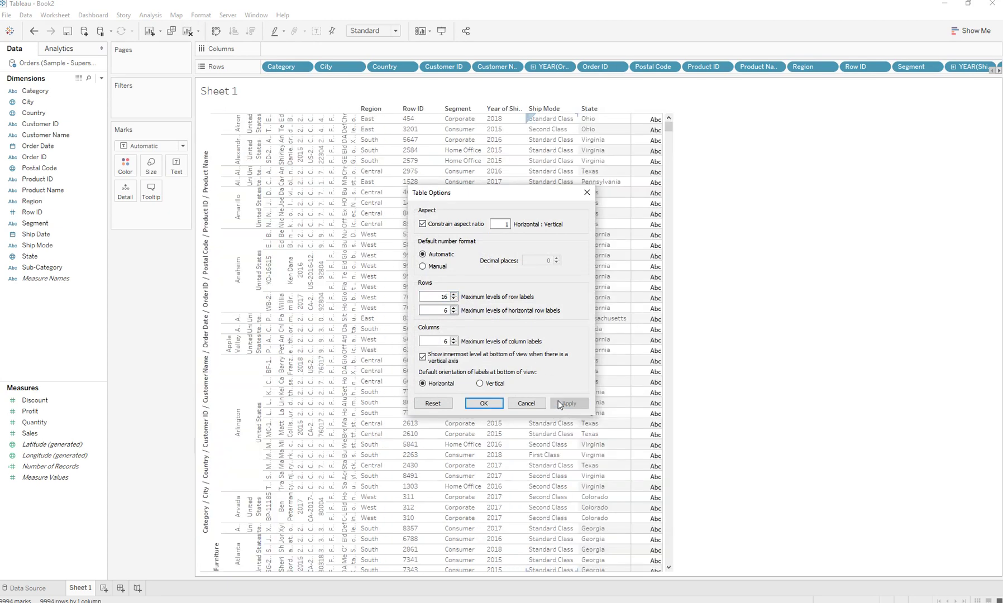
click(457, 307)
click(457, 308)
click(570, 404)
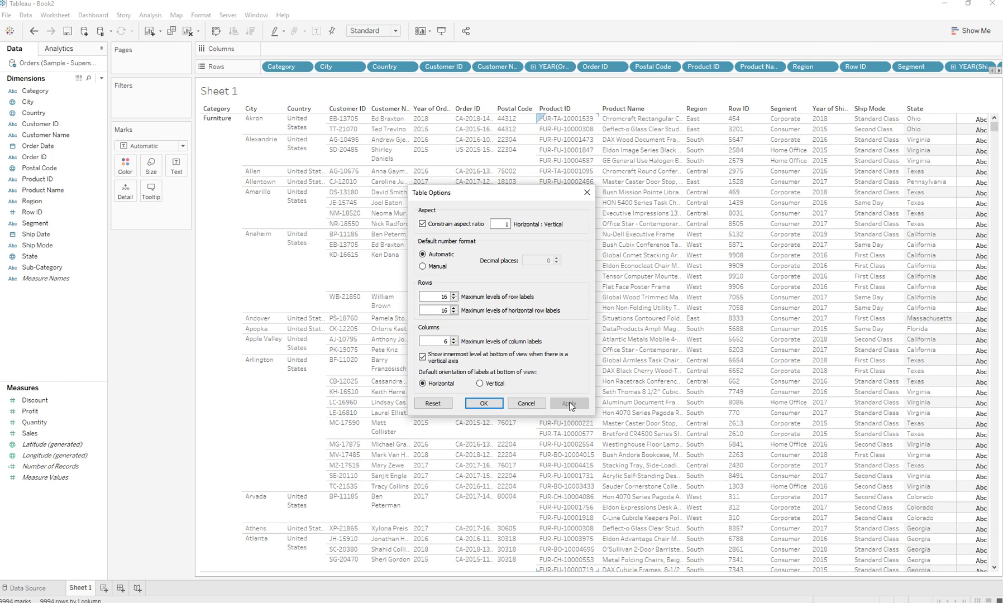
click(483, 404)
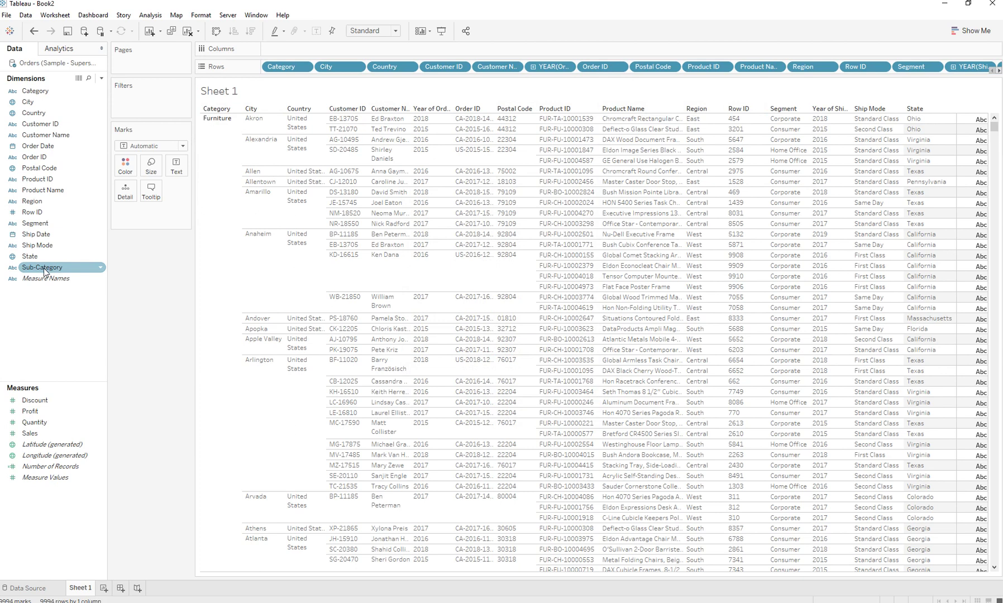
Add Sub-Category after Customer Name, then Category through Product Name at the start of Rows.
mouse_move(44, 268)
mouse_down()
mouse_move(451, 114)
mouse_move(492, 50)
mouse_move(514, 75)
mouse_up()
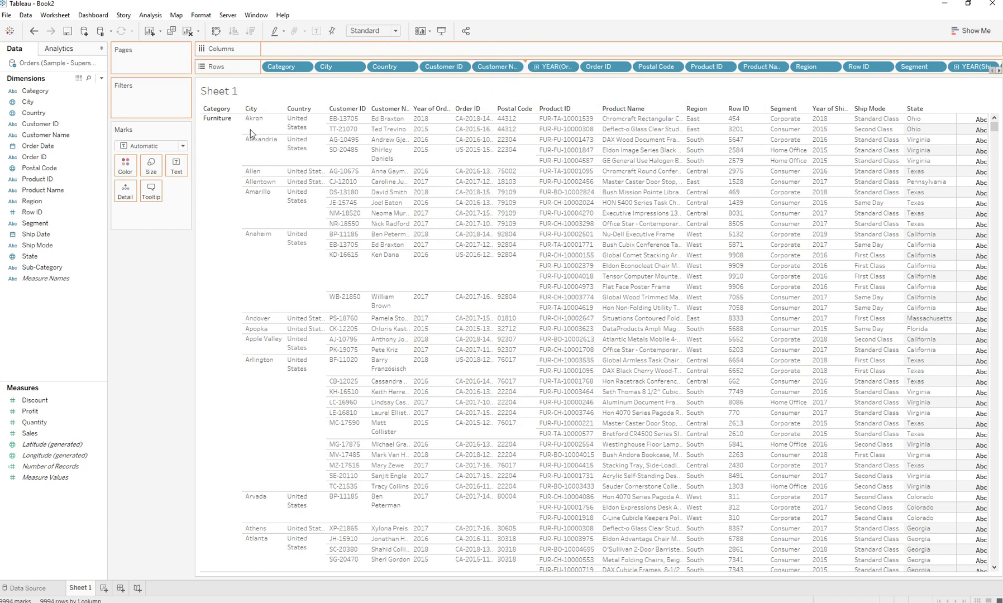
drag(224, 124, 222, 126)
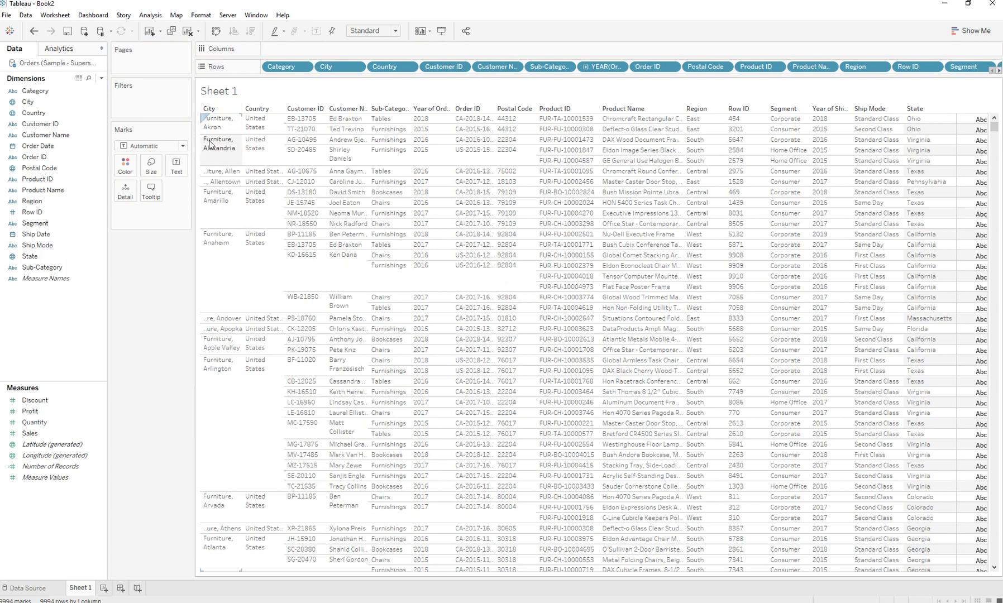
click(49, 94)
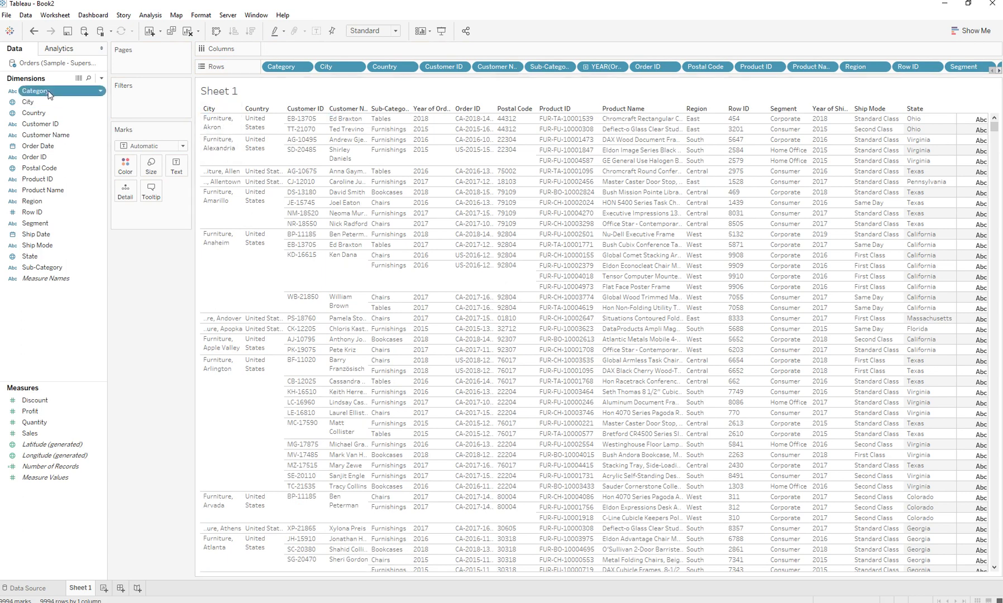
shift+click(60, 192)
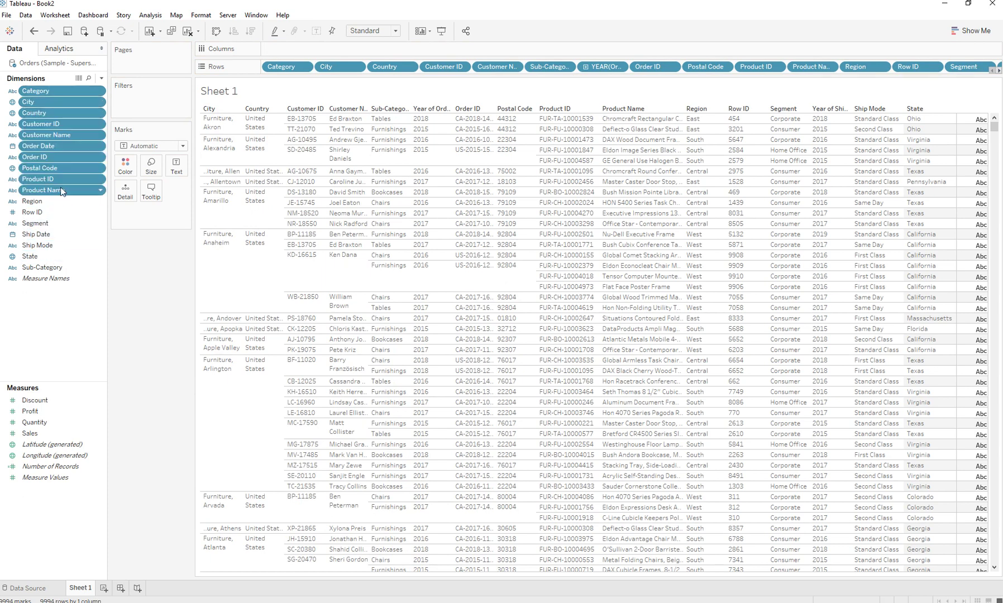
drag(60, 93, 316, 69)
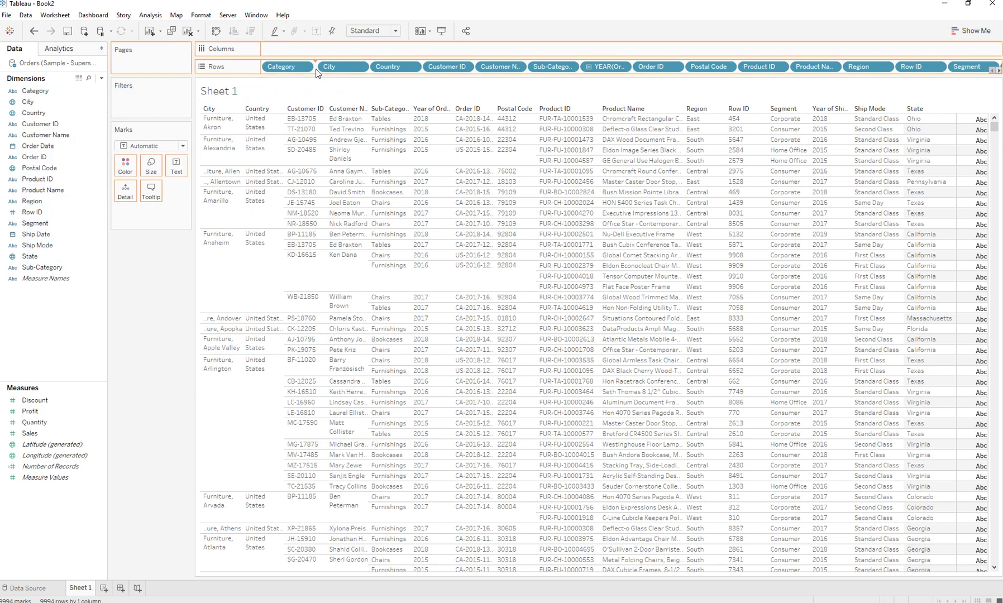
drag(316, 68, 316, 69)
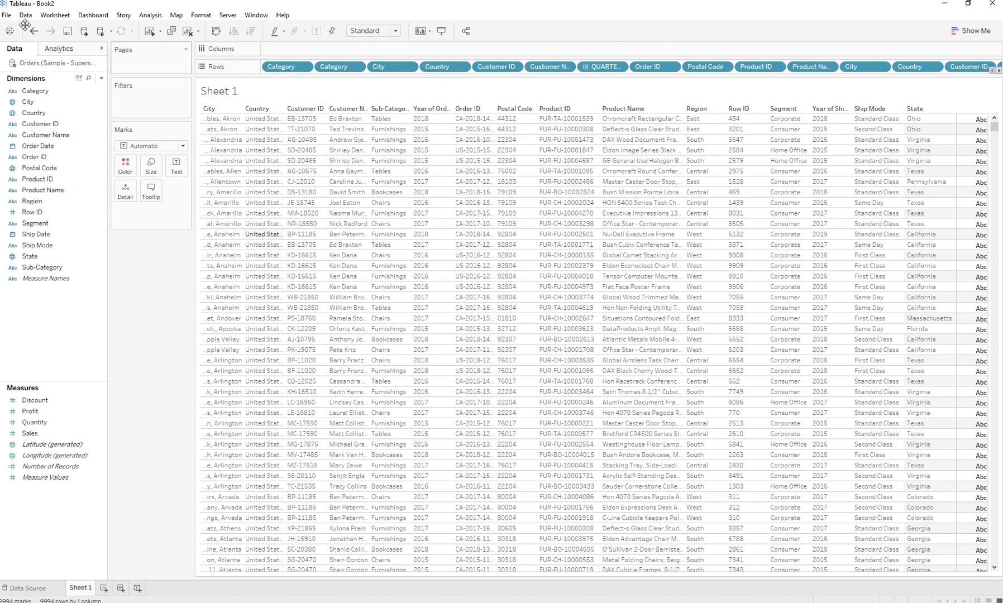
click(8, 15)
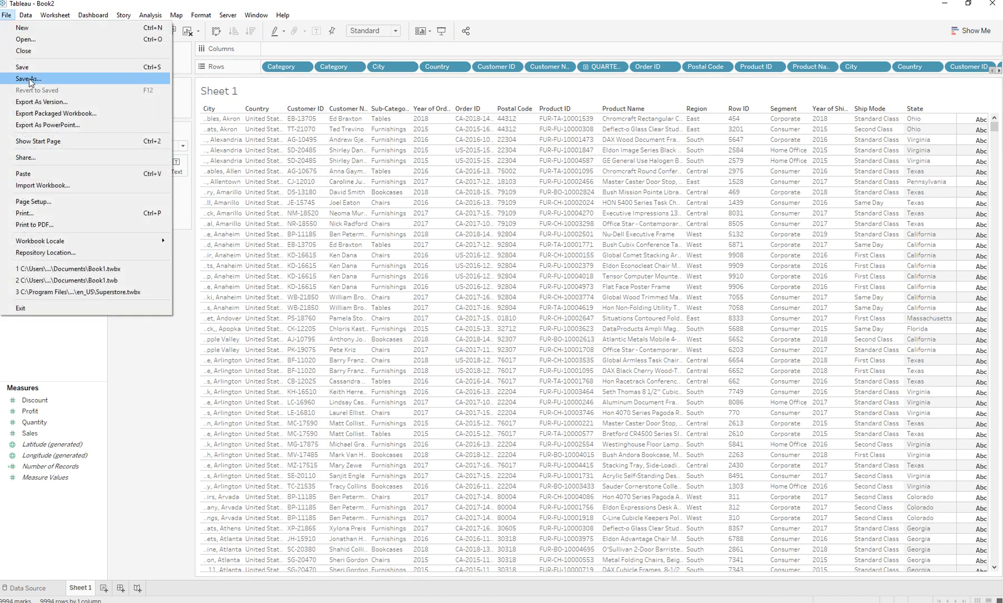
Save the workbook as morethan16 in plain .twb format.
click(51, 80)
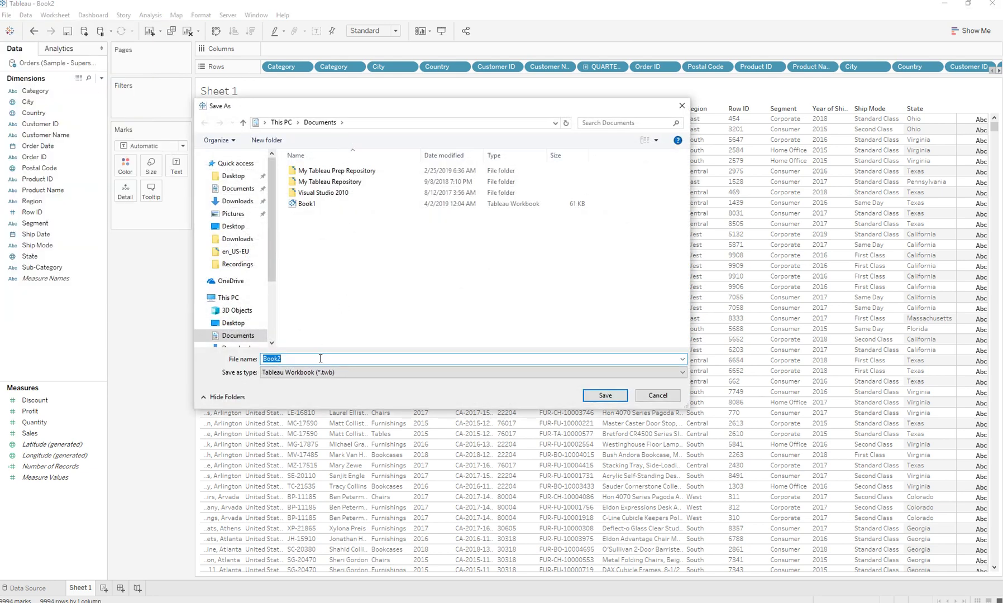
text(morethan16)
click(366, 372)
click(343, 383)
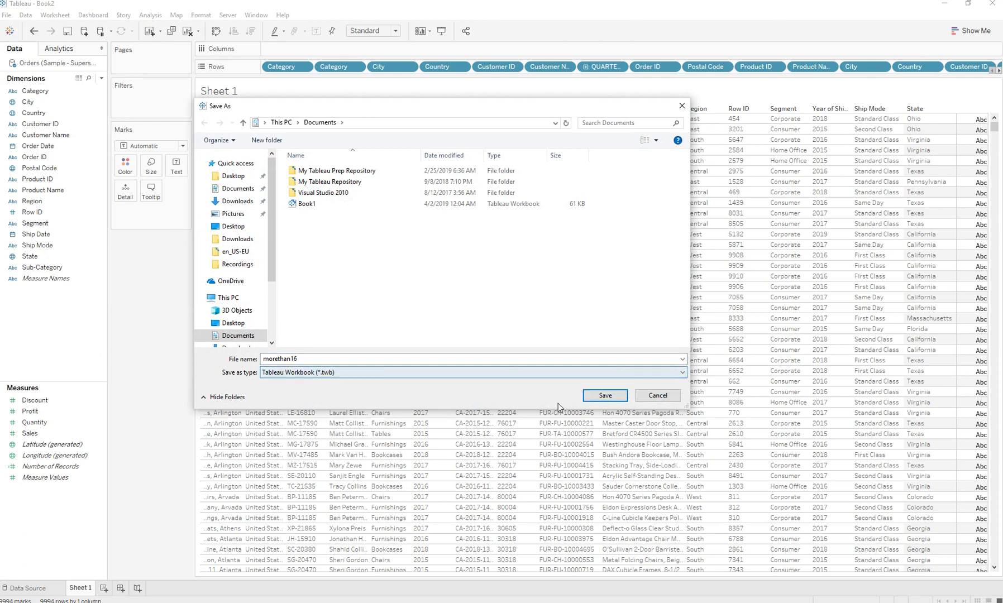
click(615, 395)
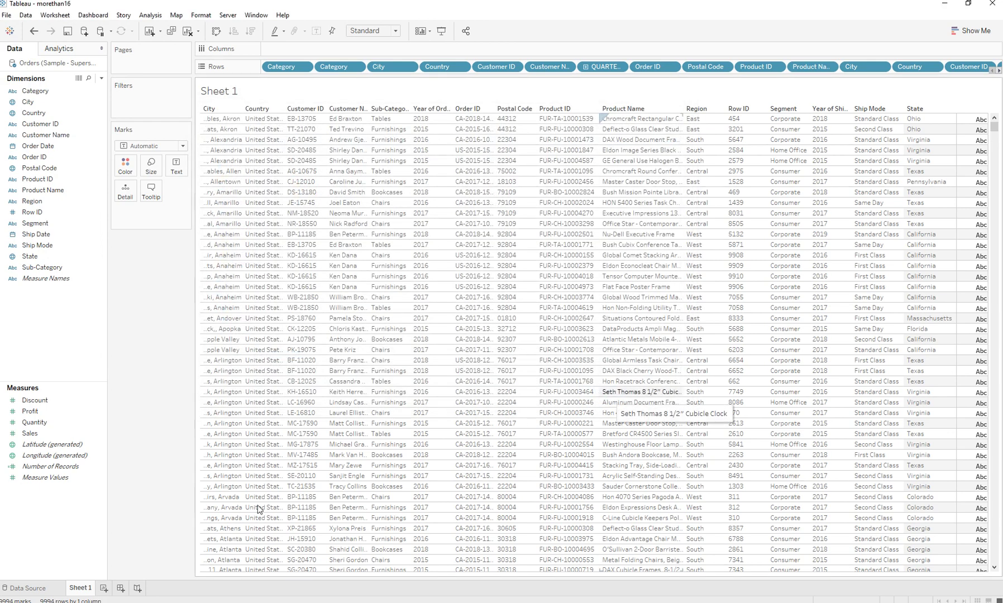
Select morethan16 in Documents, close it in Tableau, and maximize File Explorer.
key(super)
text(documents)
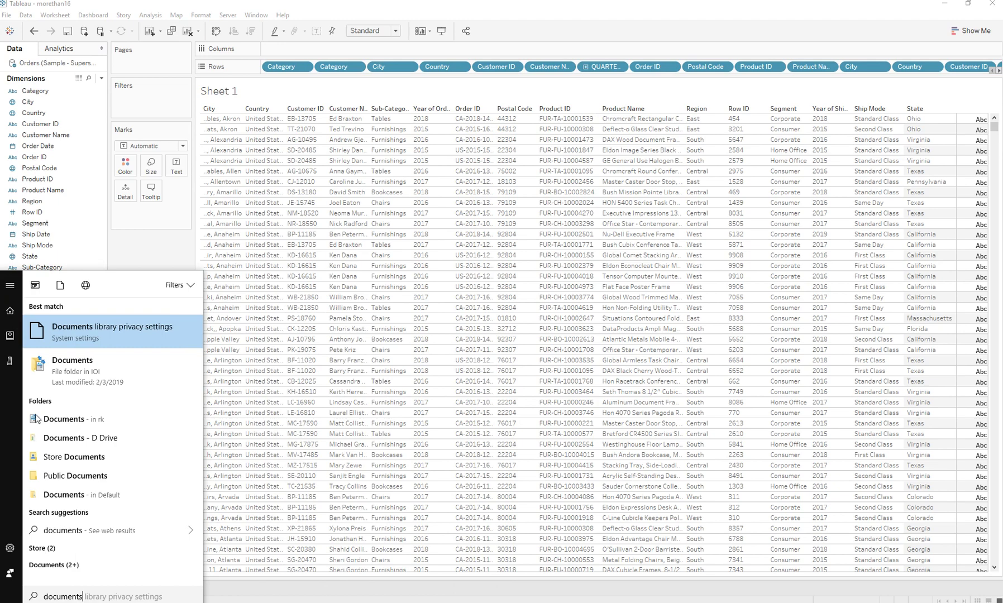
click(99, 356)
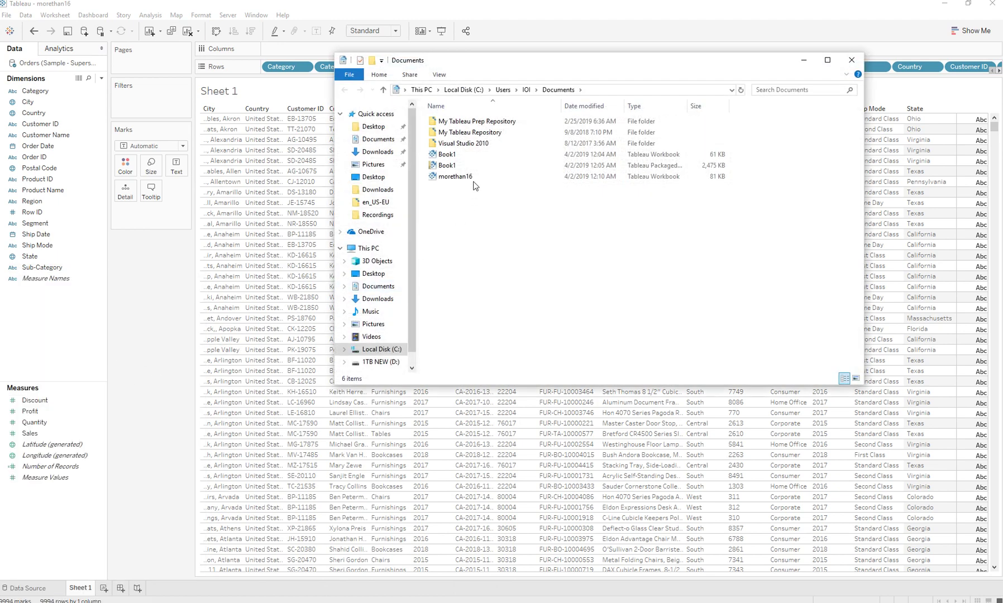
click(475, 177)
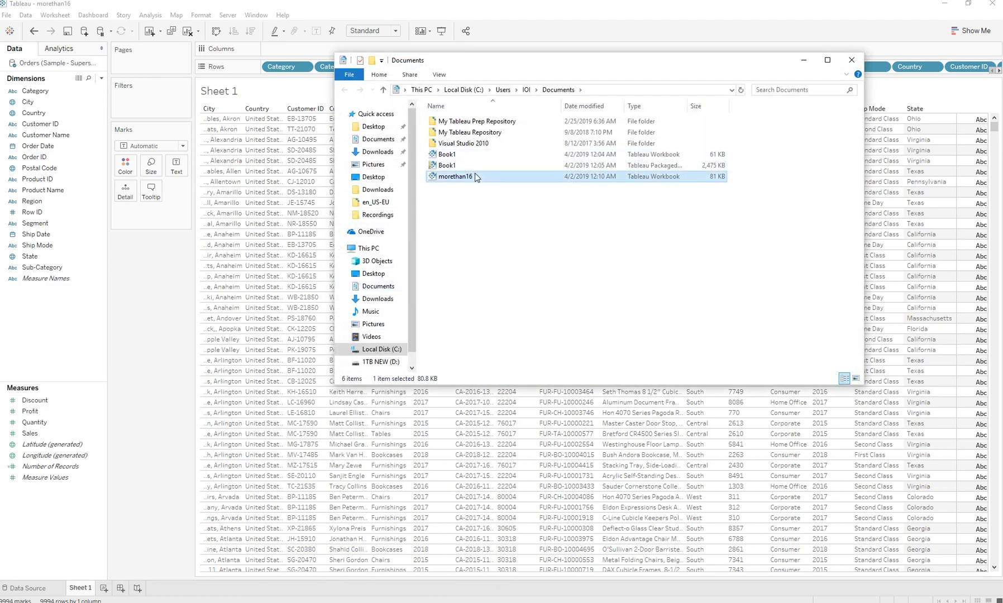
click(991, 4)
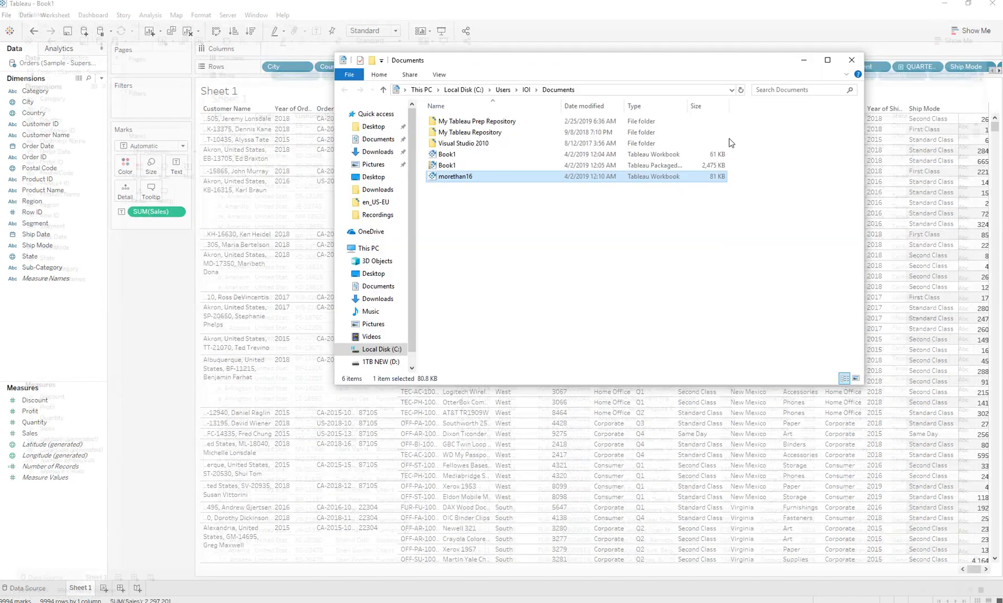
click(827, 60)
Open morethan16 in Notepad, move the window, and bring up Find.
right_click(126, 119)
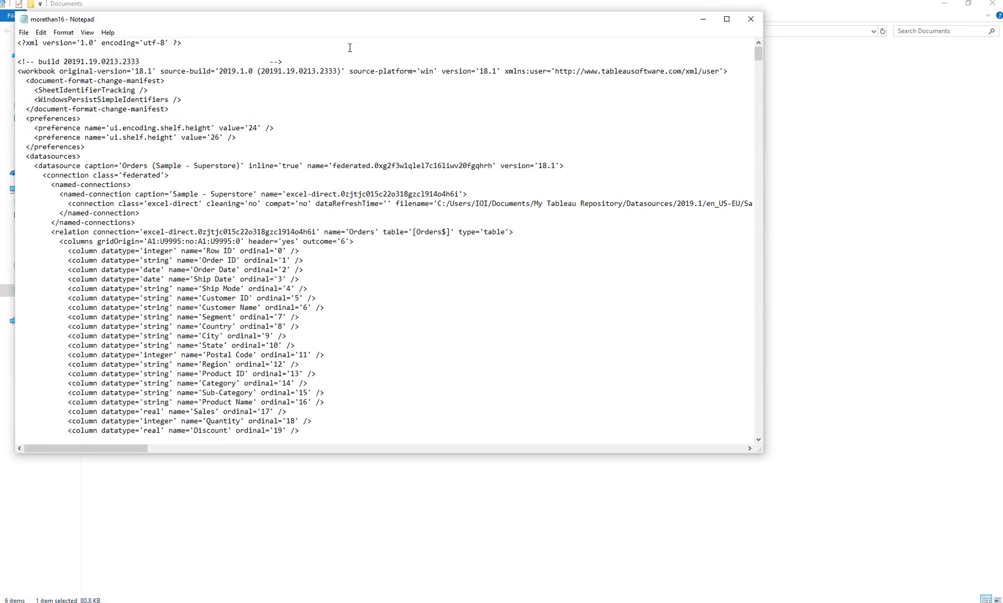
drag(365, 24, 491, 102)
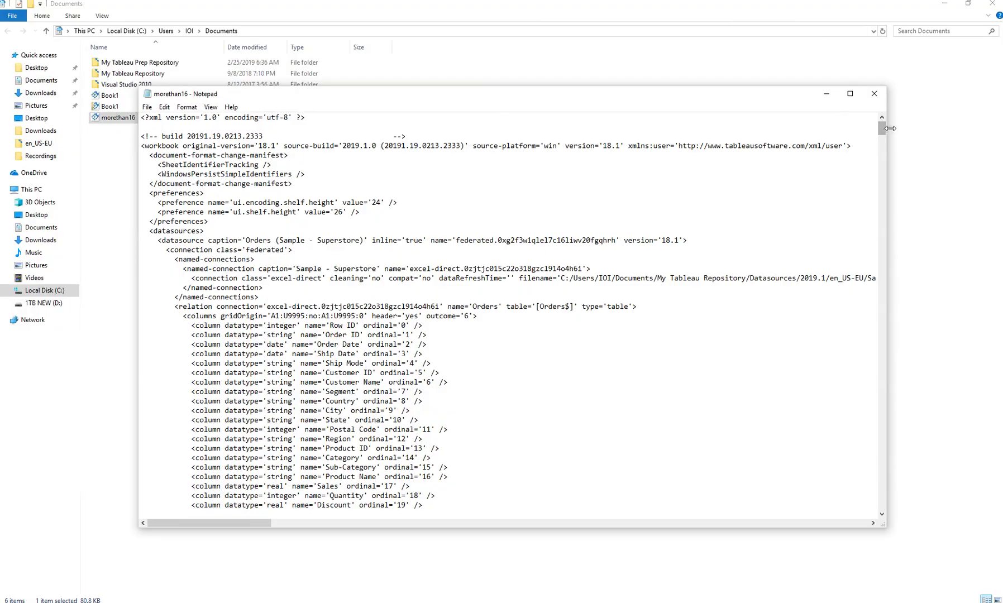
mouse_move(882, 128)
mouse_down()
mouse_move(879, 506)
mouse_move(875, 114)
mouse_up()
key(ctrl+f)
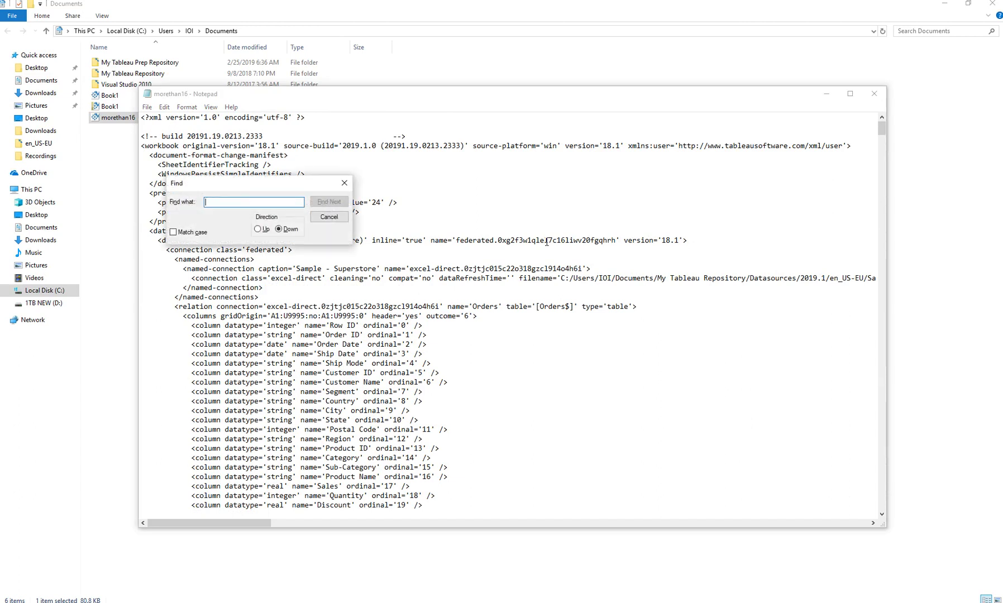
text(row-horiz)
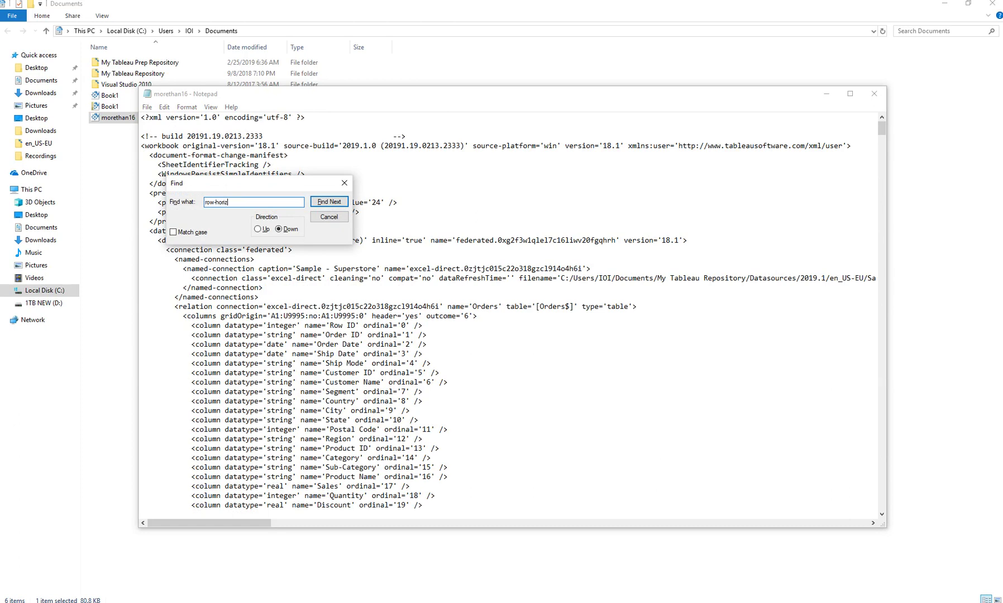
Change row-levels and row-horiz-levels from 16 to 32 and save the XML file.
key(Return)
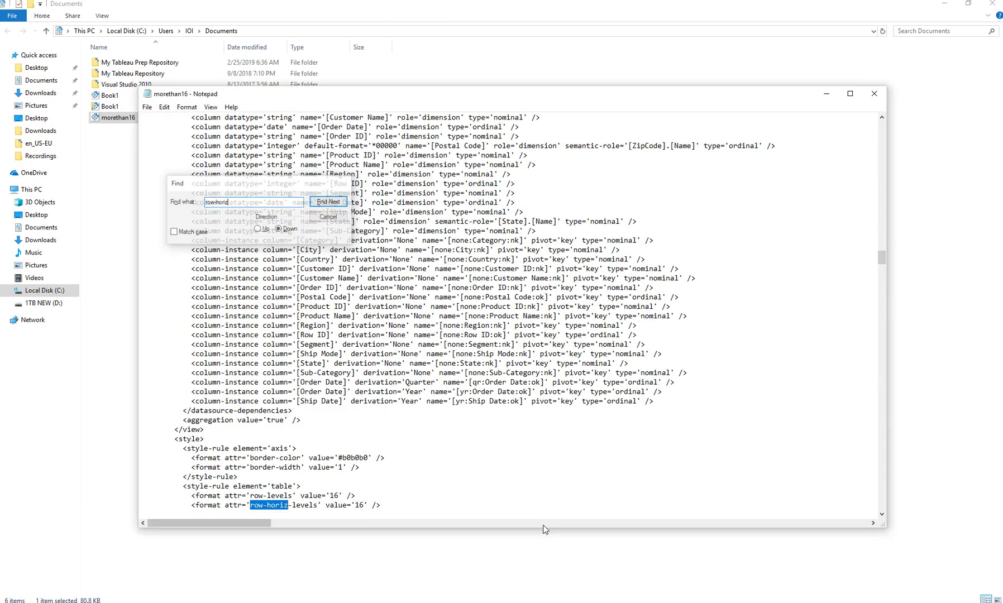
key(Escape)
scroll(364, 477, down, 2)
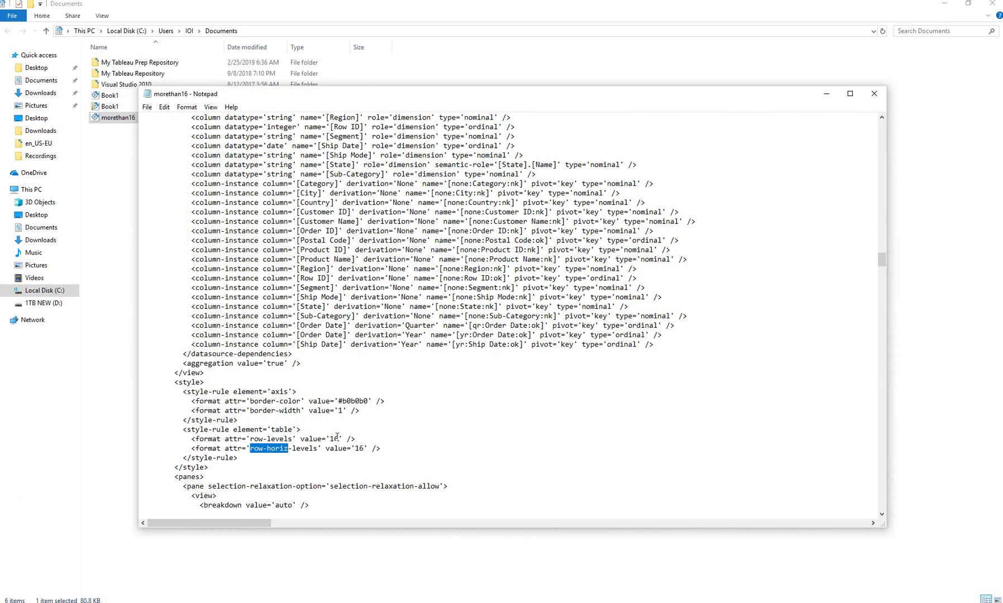
drag(340, 438, 330, 441)
text(32)
drag(356, 451, 355, 452)
text(32)
click(147, 107)
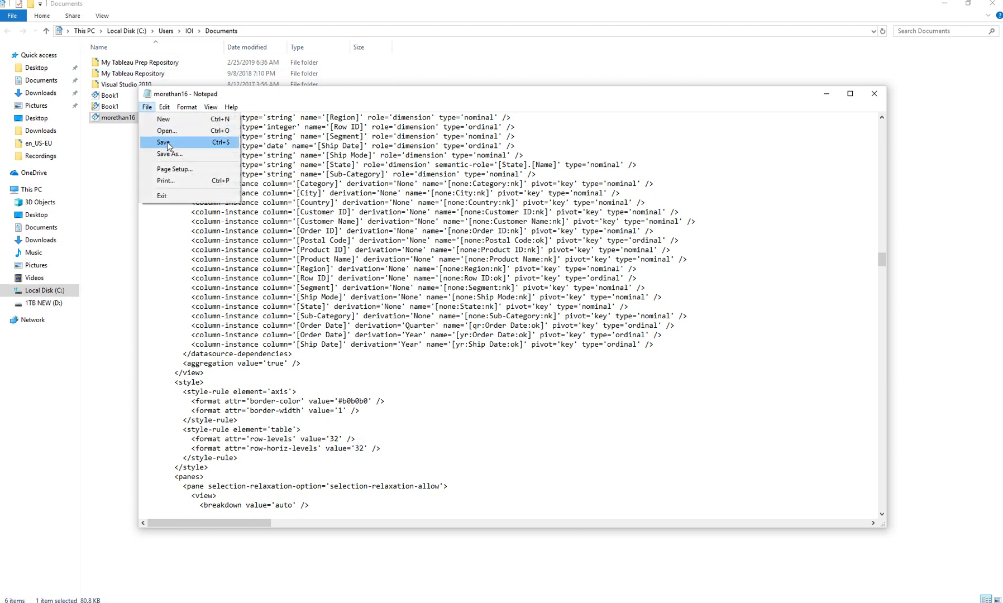
click(168, 143)
scroll(757, 196, up, 1)
scroll(757, 223, up, 2)
scroll(757, 224, up, 3)
scroll(757, 224, down, 2)
scroll(757, 224, up, 1)
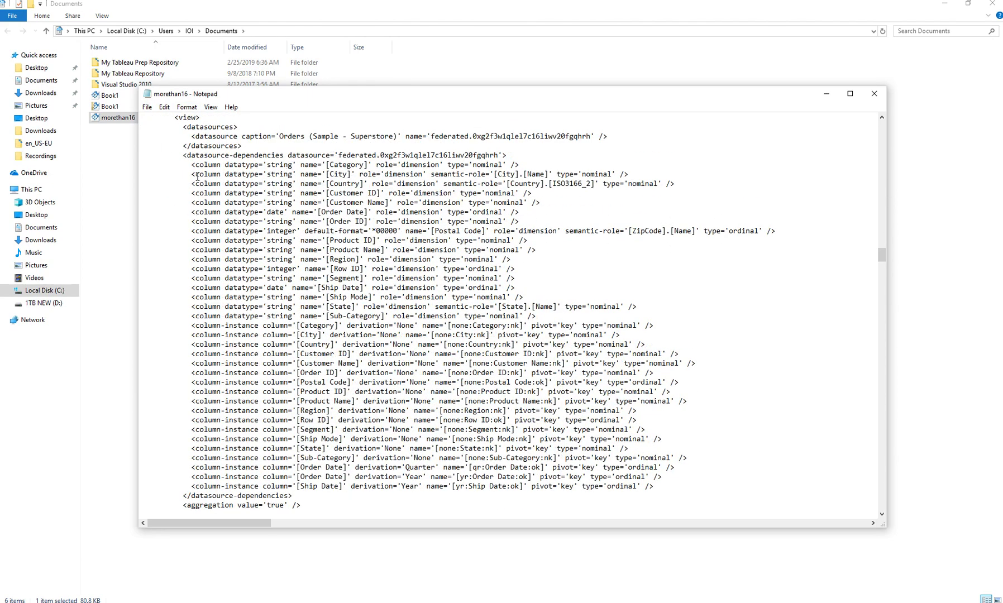
Close Notepad, copy the morethan16 file, and reopen morethan16 in Tableau.
drag(188, 165, 693, 486)
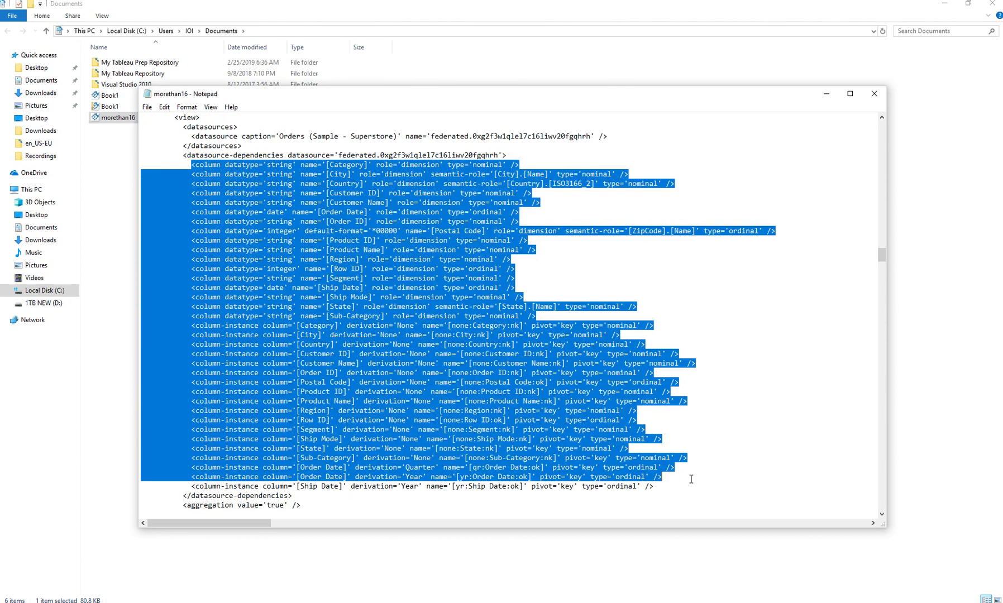
scroll(697, 258, down, 8)
scroll(697, 259, down, 2)
scroll(697, 259, down, 2)
scroll(621, 267, down, 8)
click(874, 93)
right_click(140, 114)
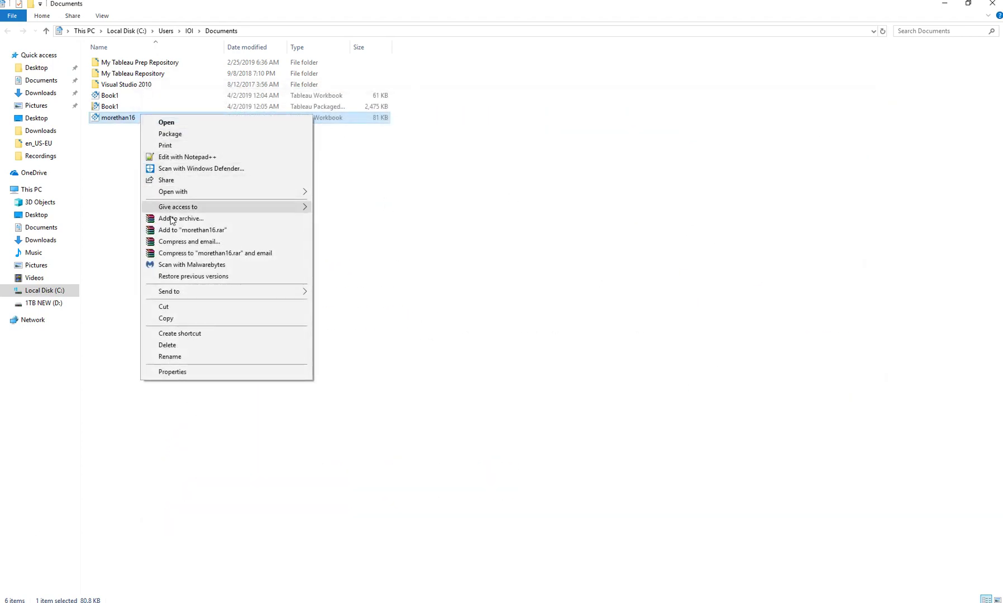
click(187, 314)
right_click(156, 176)
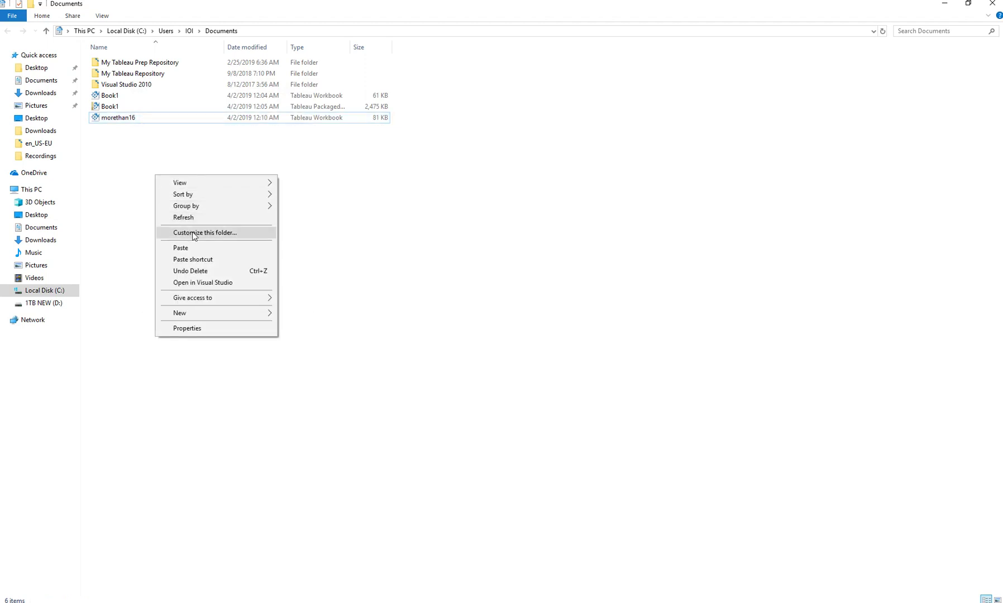
click(134, 118)
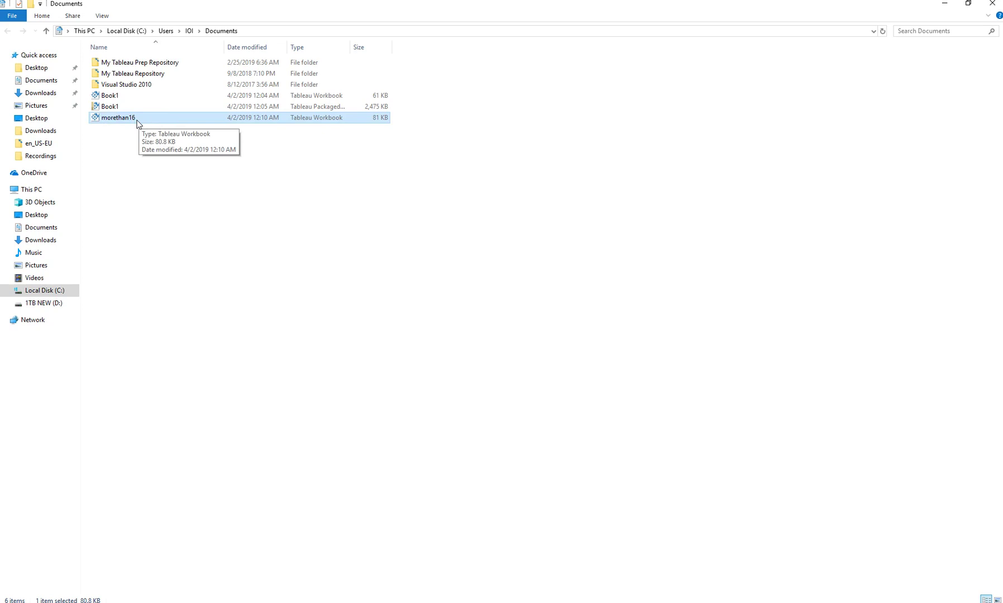
right_click(126, 118)
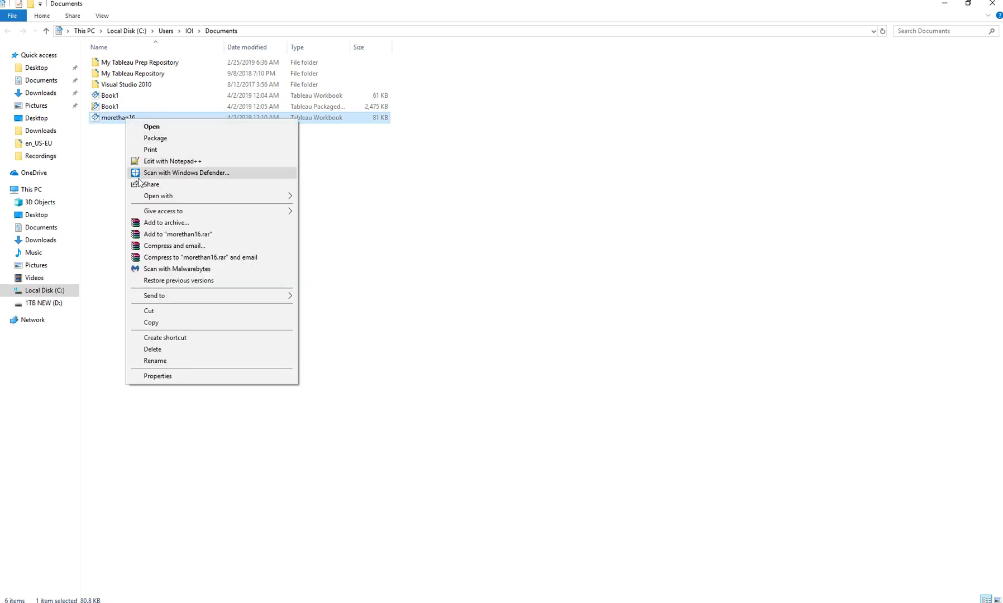
click(137, 125)
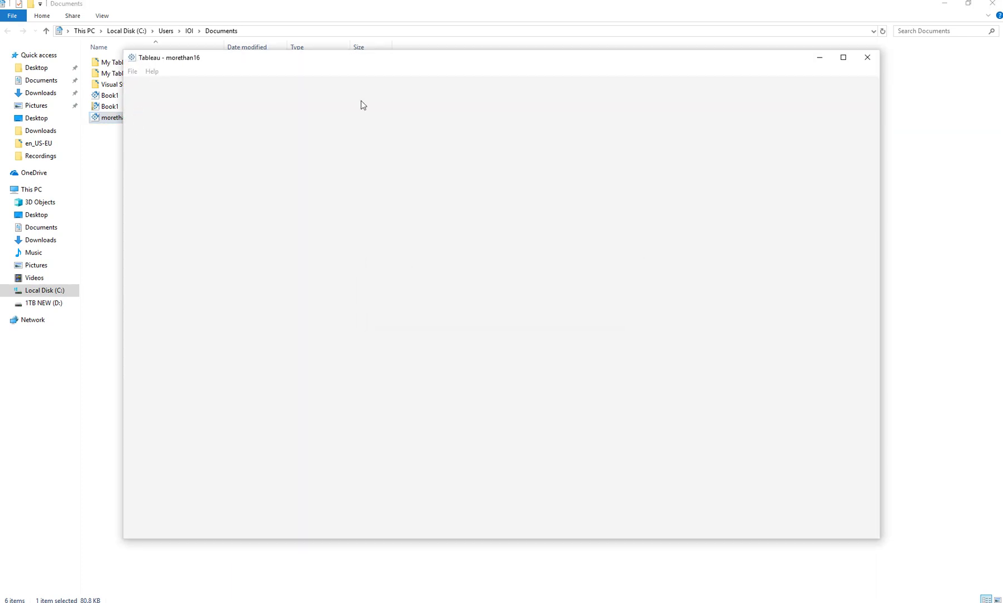
Maximize Tableau, scroll back and forth through the Rows shelf fields, and check view sizing.
click(843, 58)
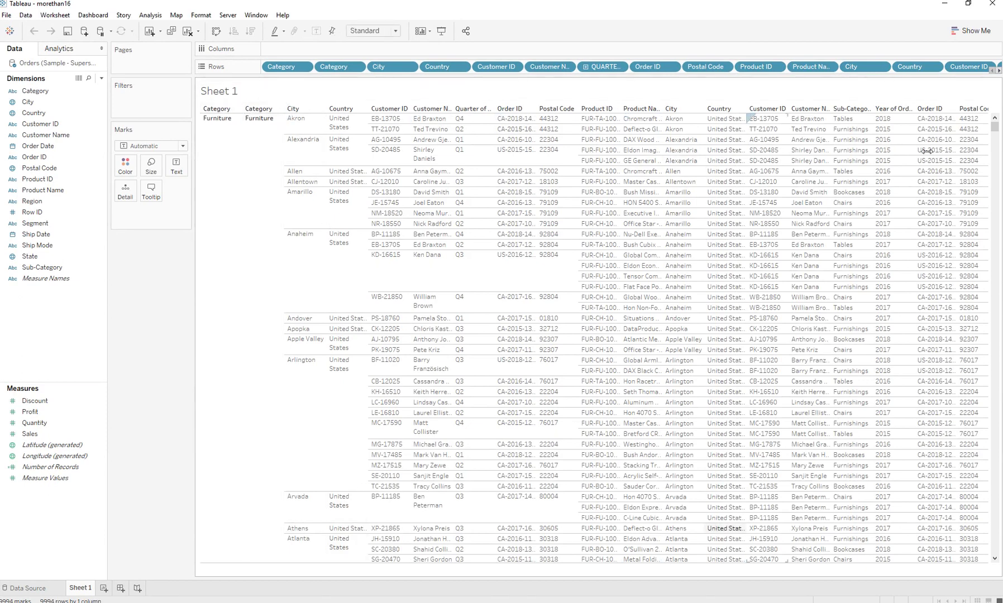
click(998, 71)
click(998, 71)
click(999, 70)
click(999, 72)
click(998, 72)
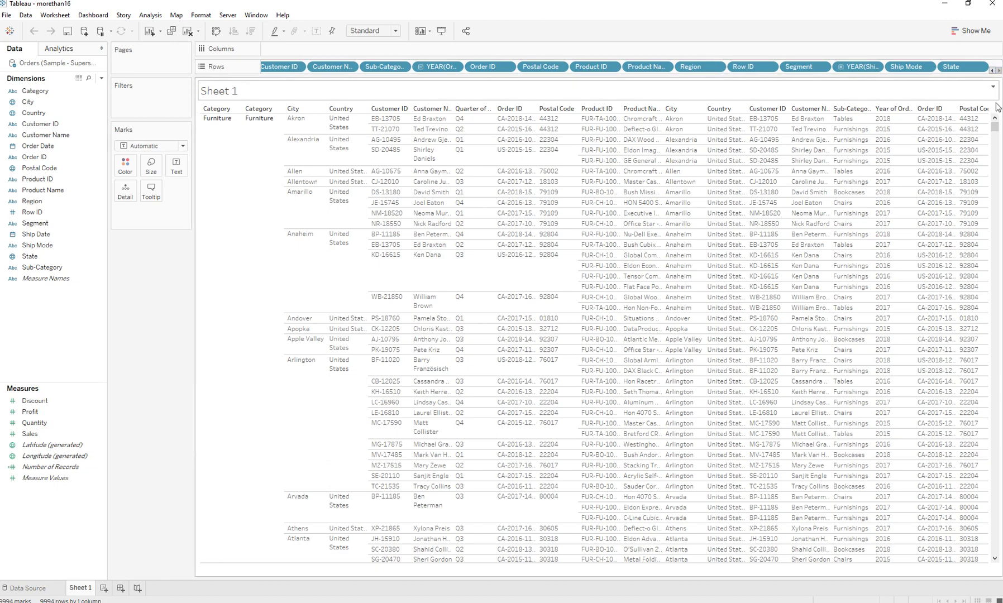
mouse_move(994, 125)
mouse_down()
mouse_move(993, 249)
mouse_move(993, 76)
mouse_up()
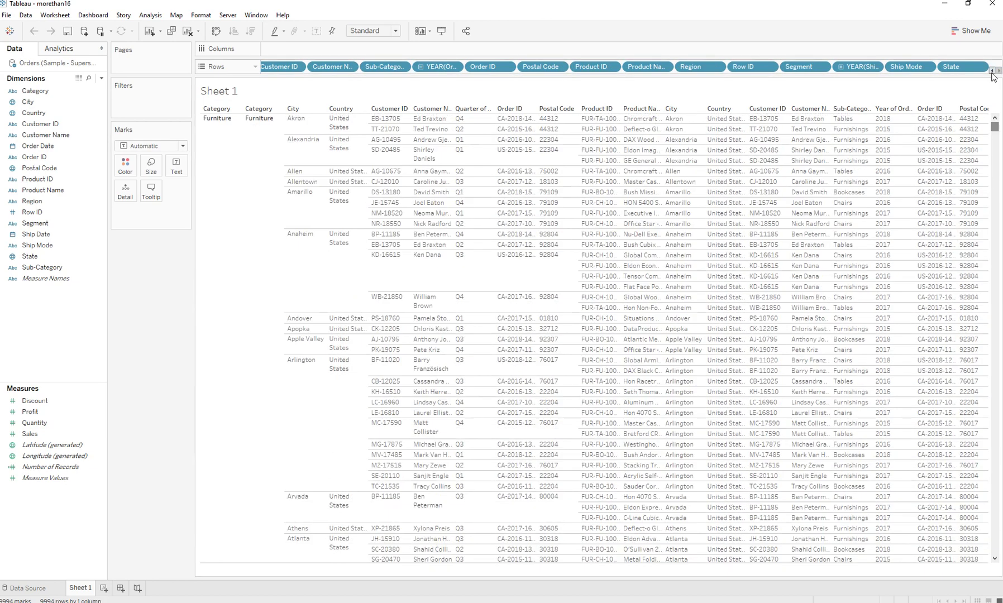
click(992, 71)
click(992, 71)
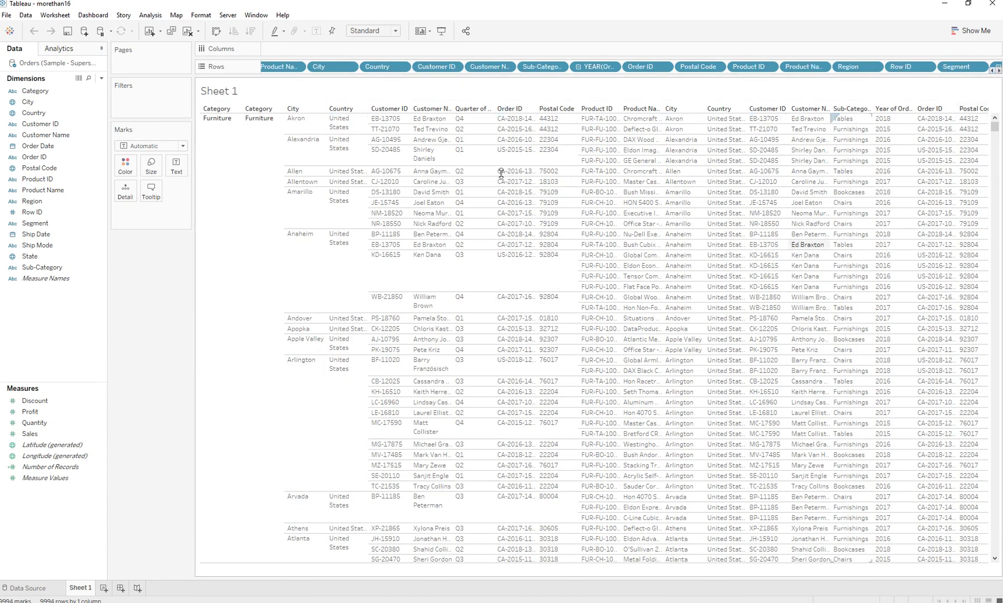
click(374, 31)
click(366, 49)
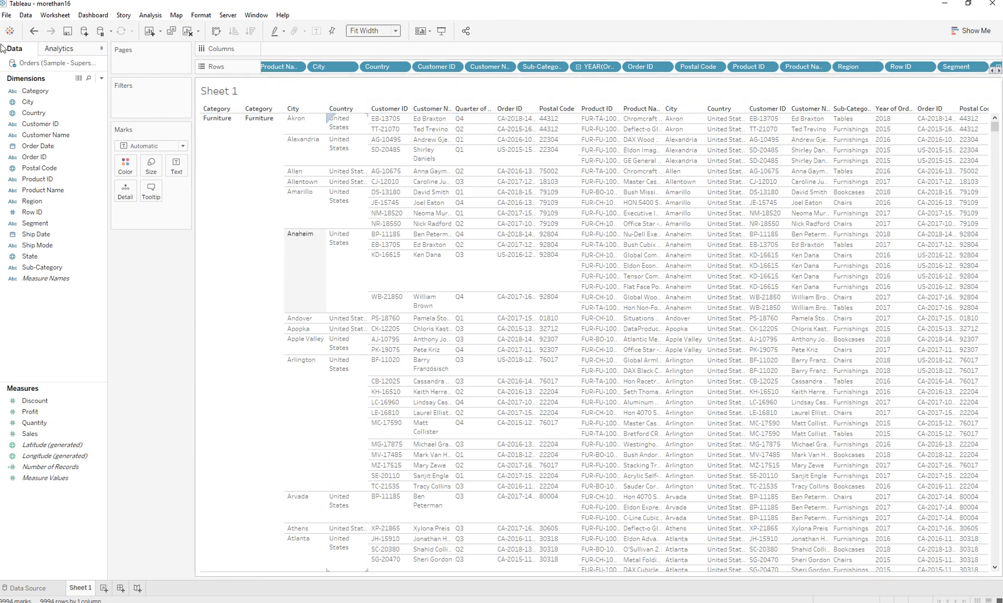
Save morethan16 as a Tableau Packaged Workbook (*.twbx) in Documents.
click(6, 15)
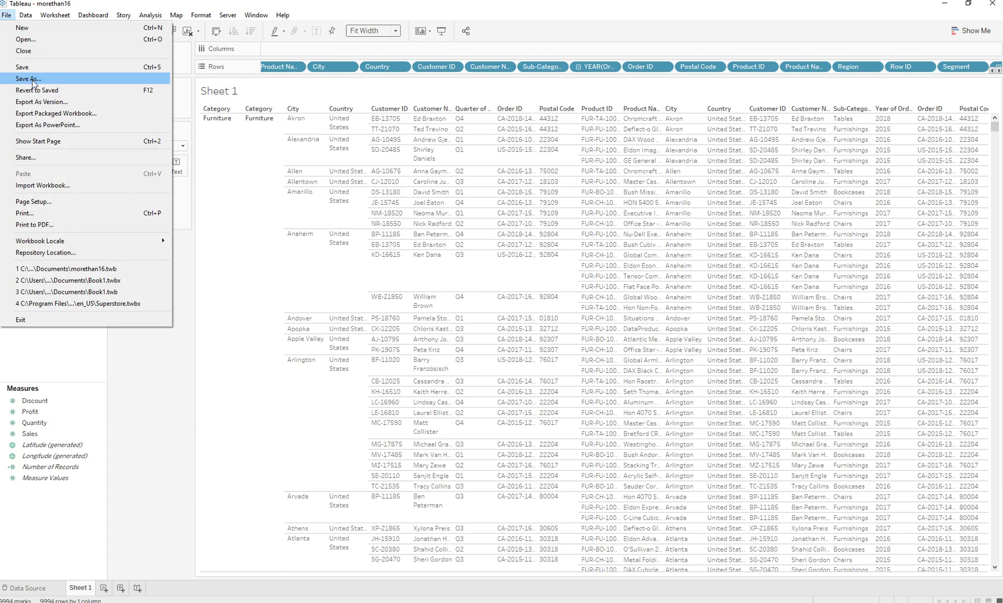
click(32, 81)
click(395, 373)
click(386, 388)
click(595, 397)
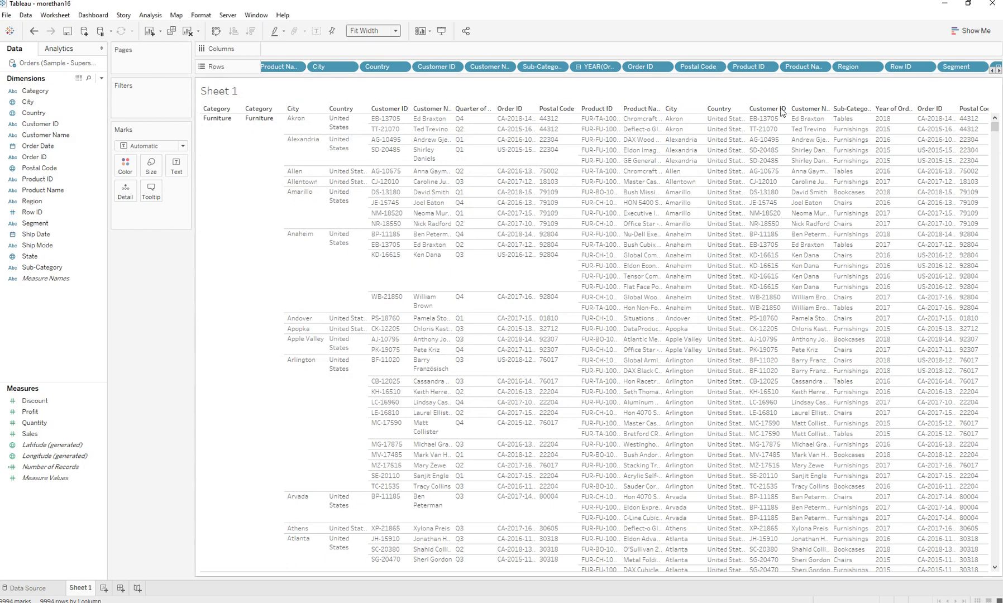
click(599, 402)
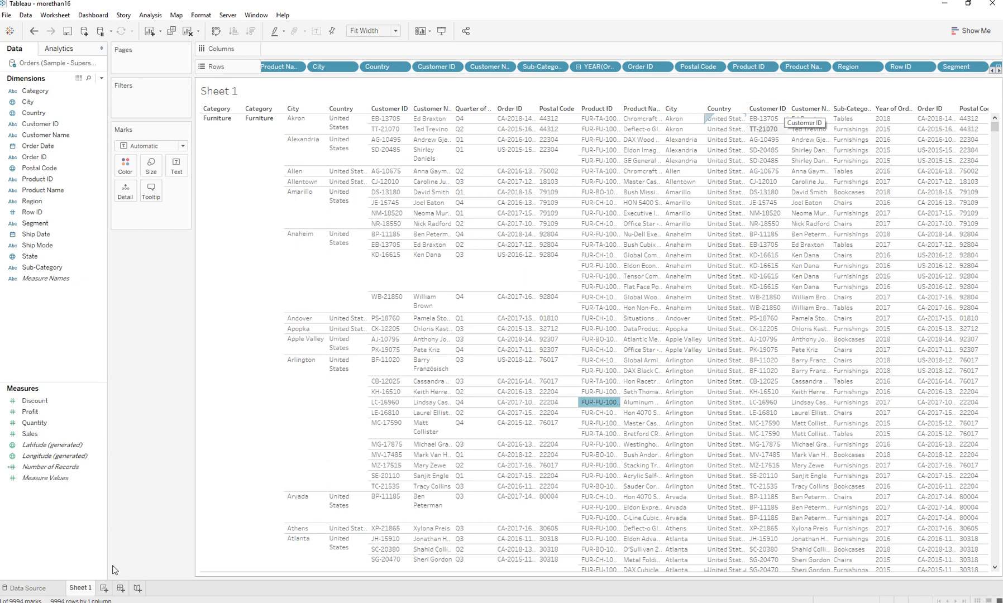
mouse_move(66, 597)
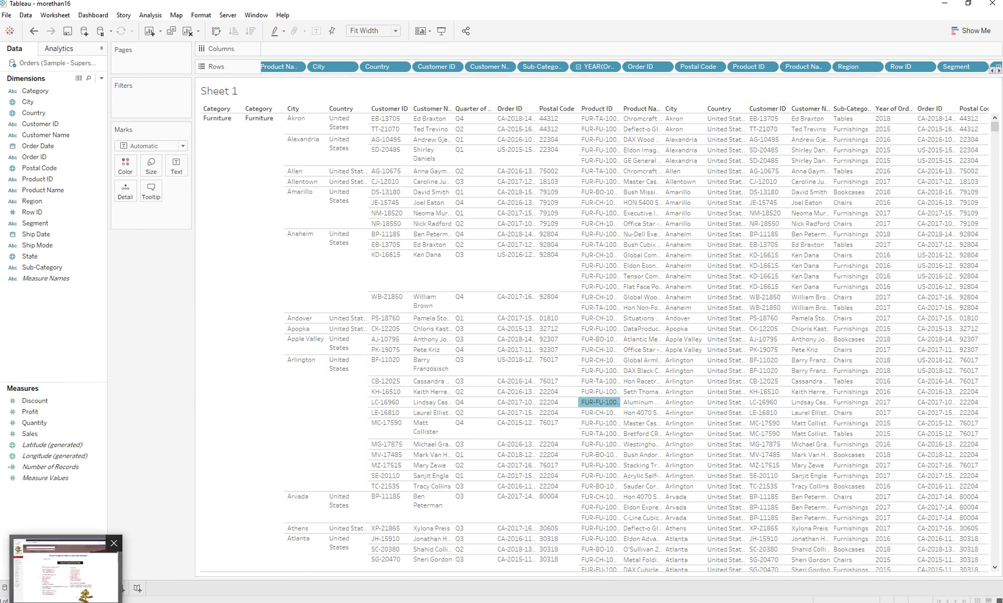
click(66, 571)
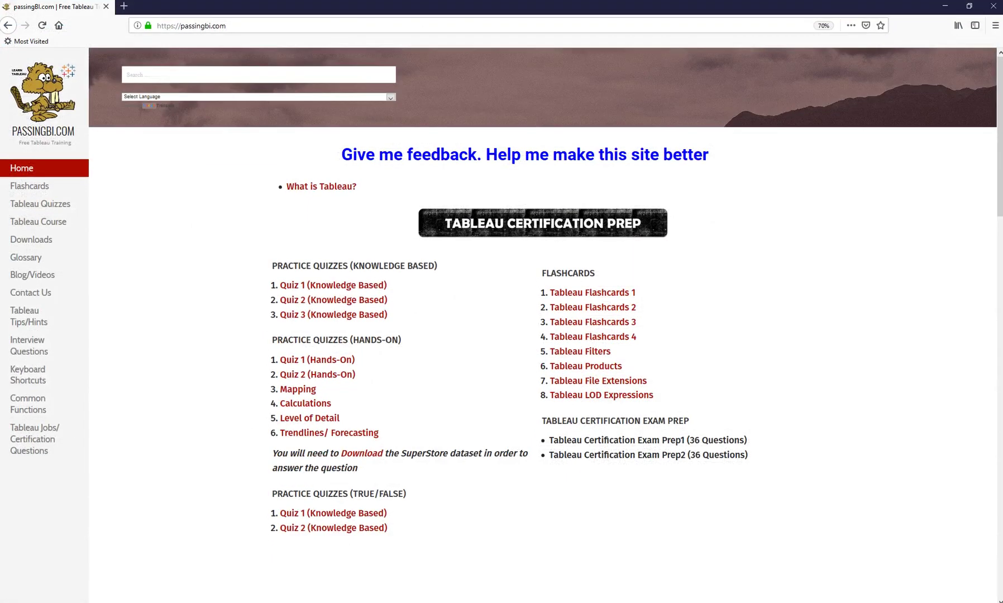
click(238, 28)
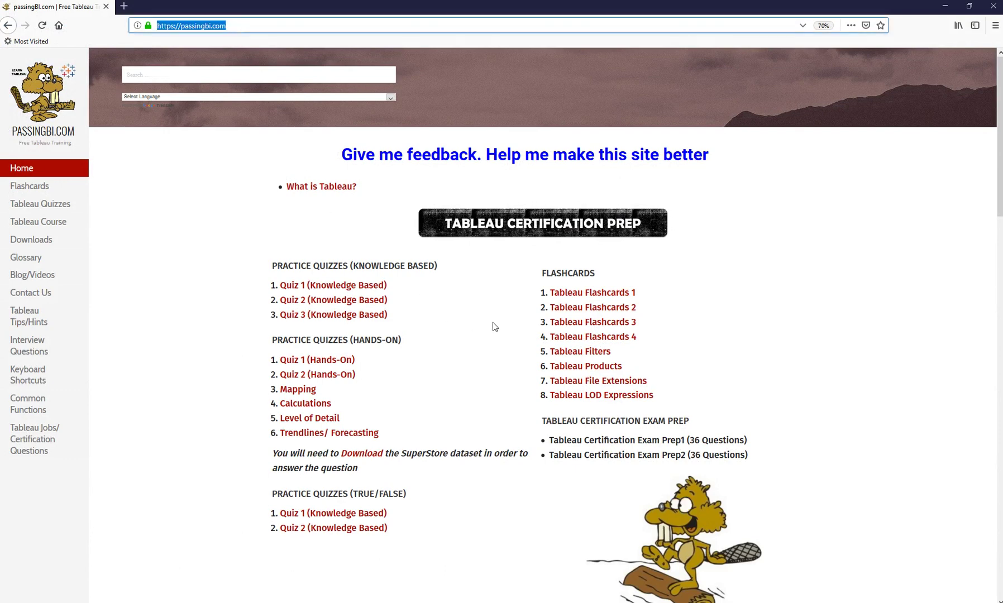
click(46, 204)
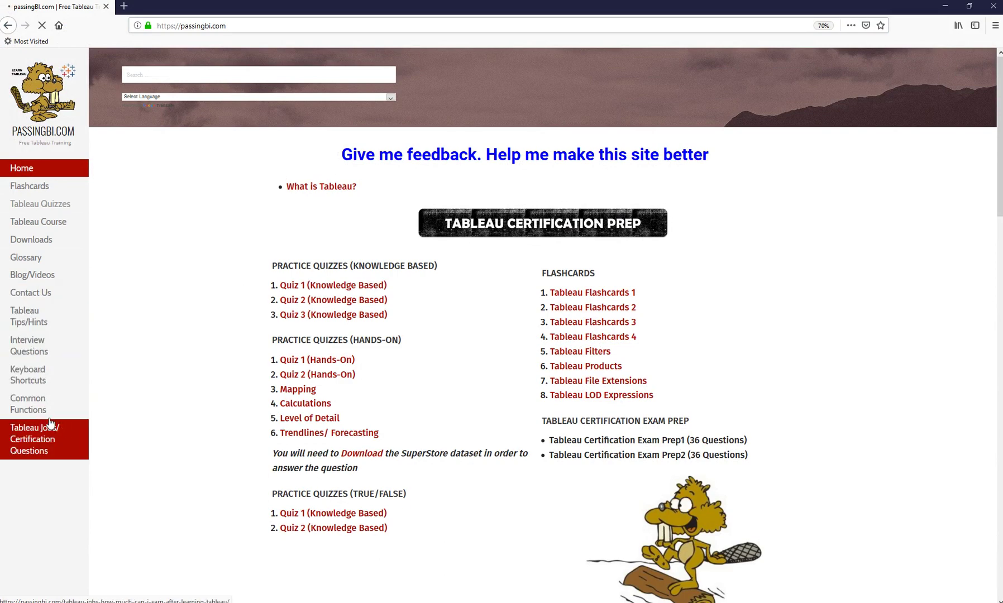
scroll(168, 345, down, 5)
scroll(168, 337, up, 2)
scroll(168, 336, up, 3)
click(58, 172)
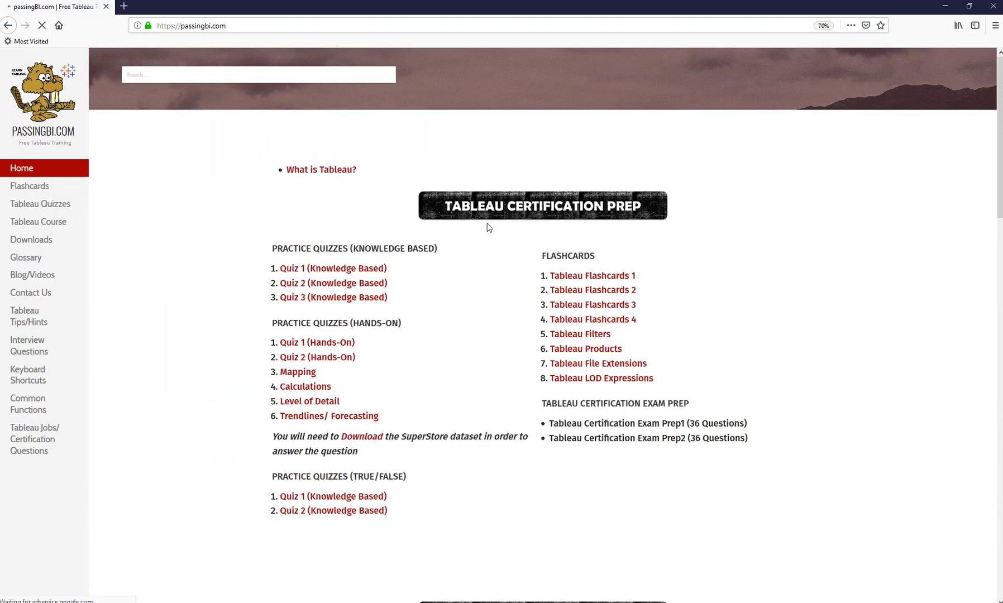